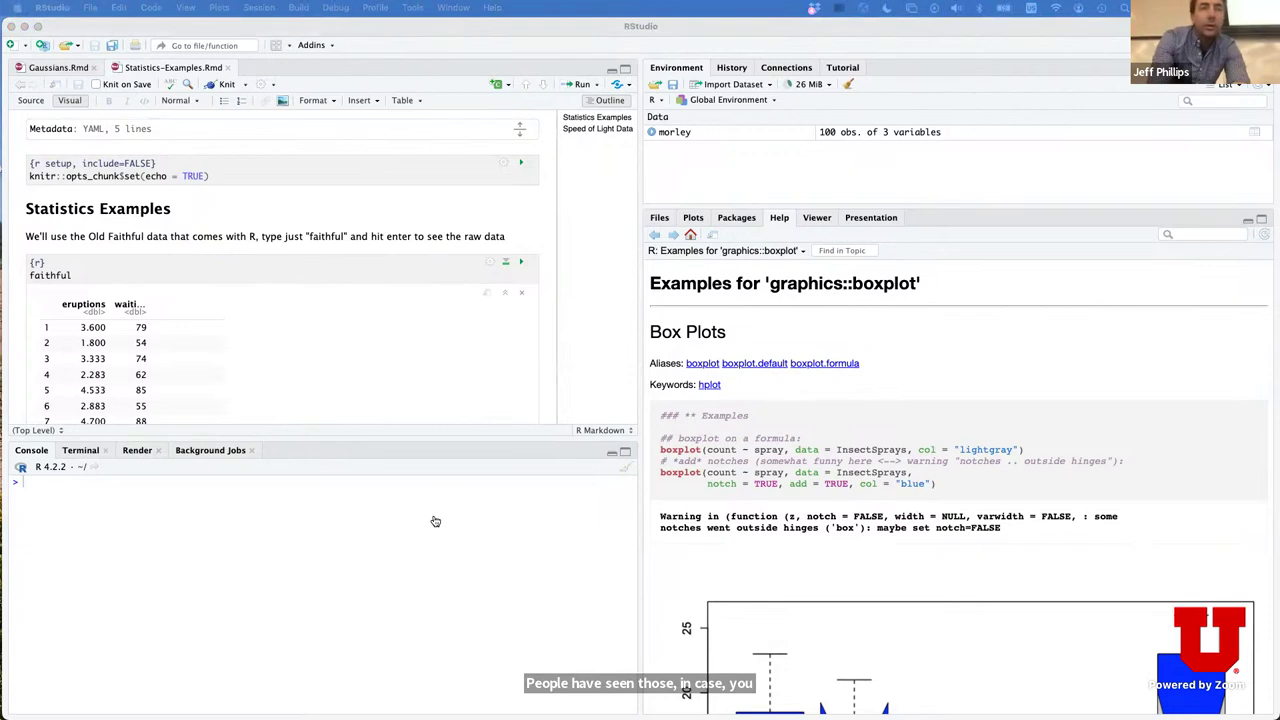
Widen the RStudio editor and console column and zoom the interface in by two levels.
key(super+Tab)
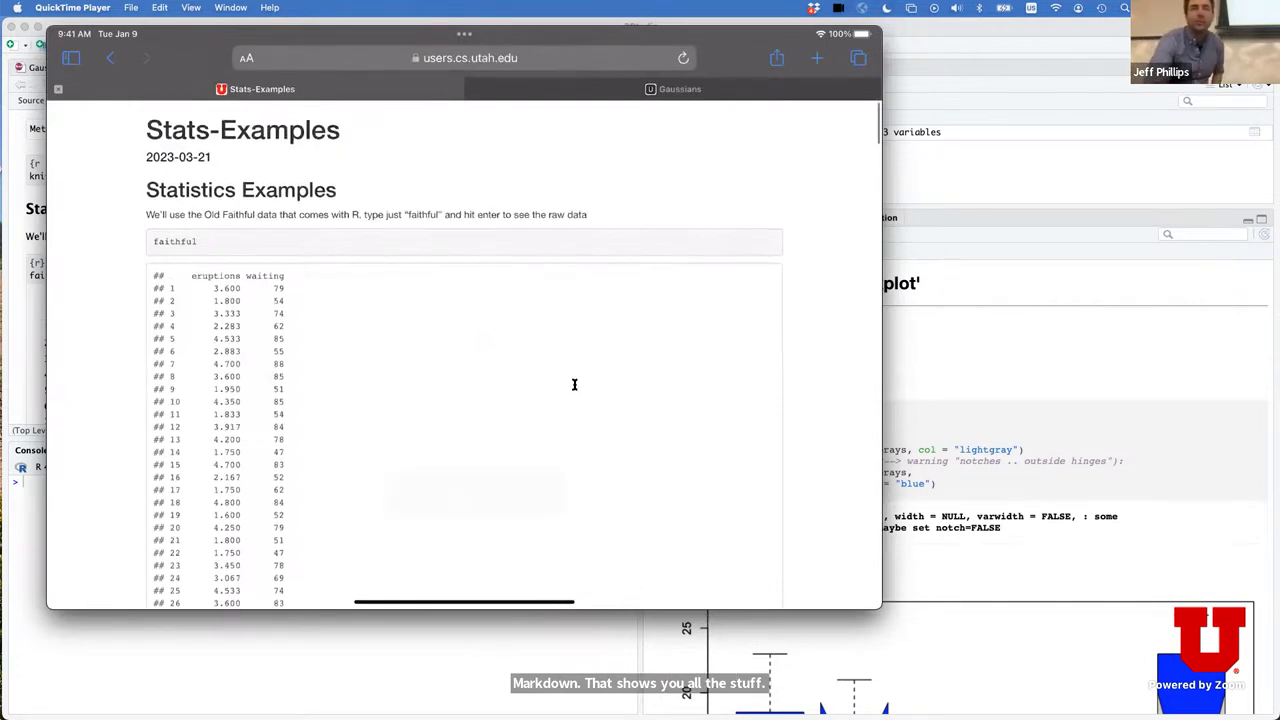
key(super+Tab)
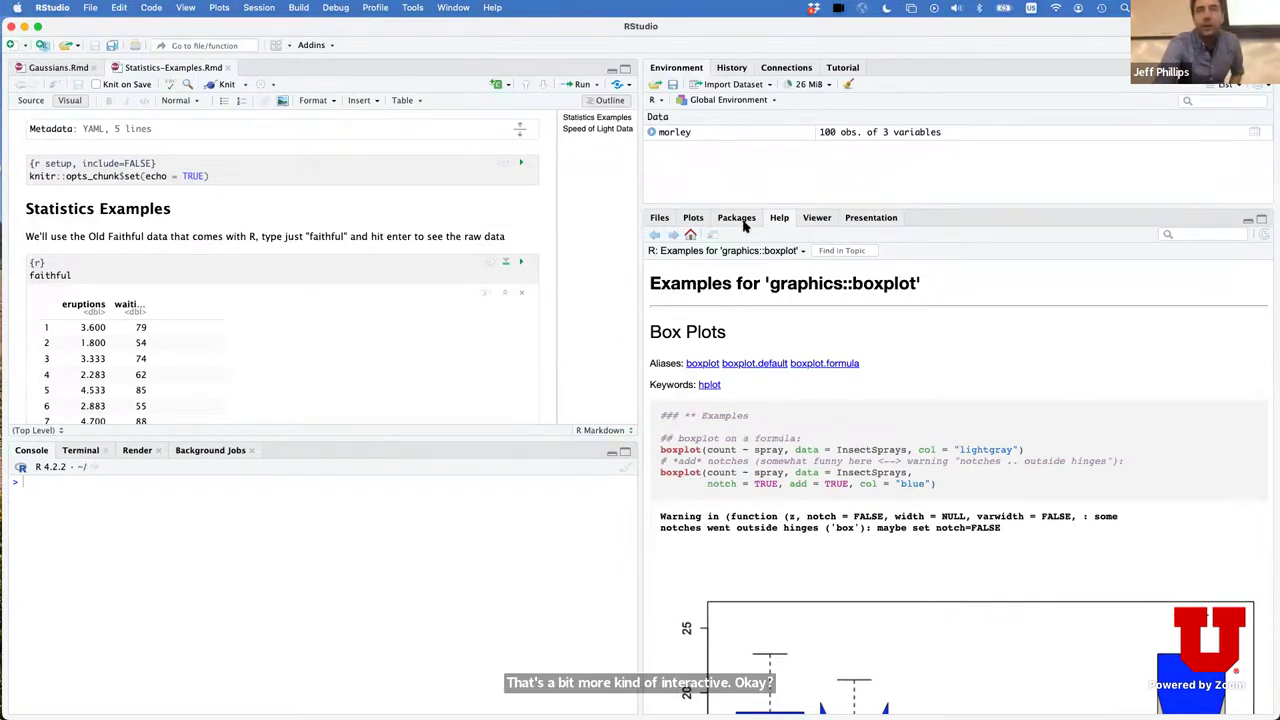
drag(738, 222, 737, 223)
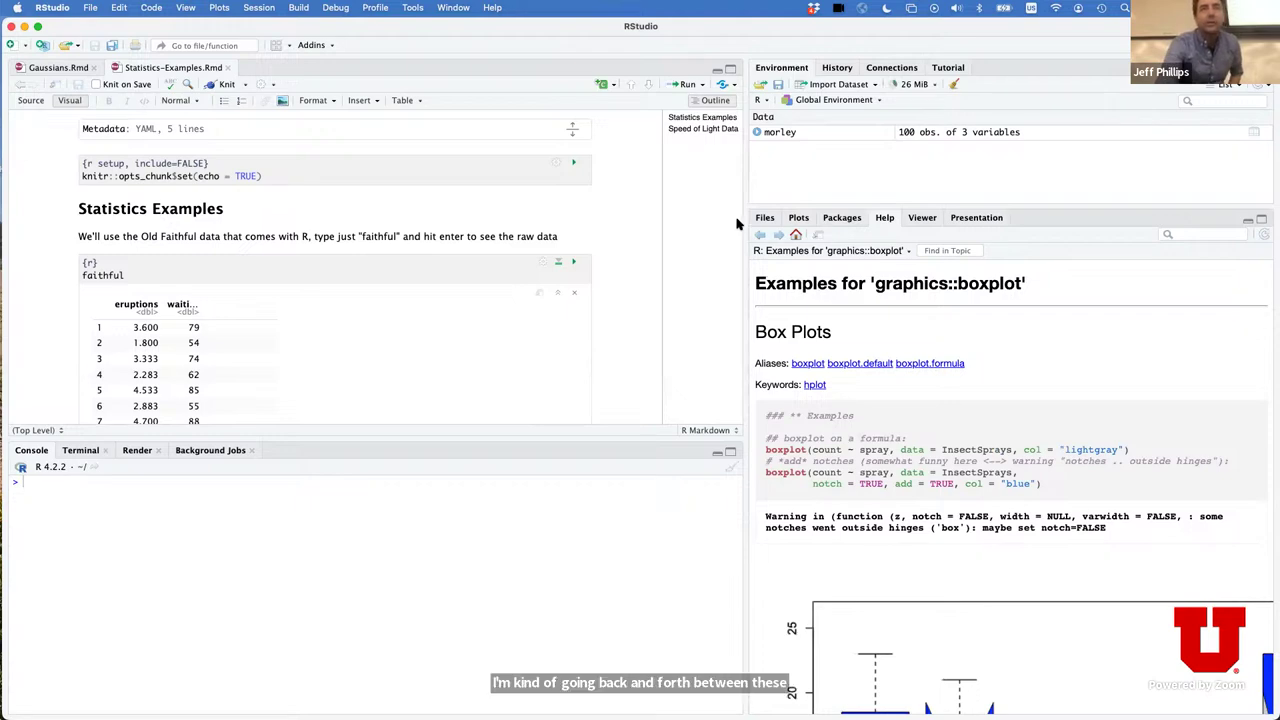
key(super+equal)
key(super+equal)
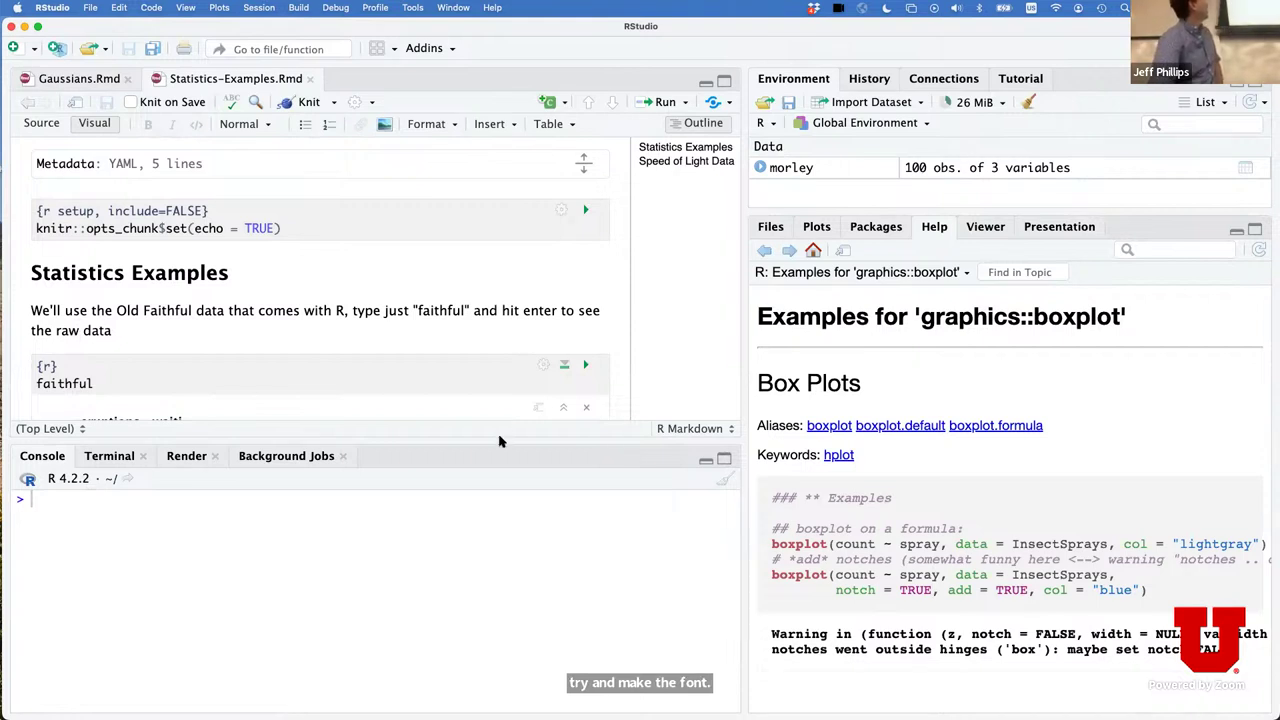
Enlarge the editor pane vertically, leaving only a short Console pane open below it.
drag(502, 432, 489, 662)
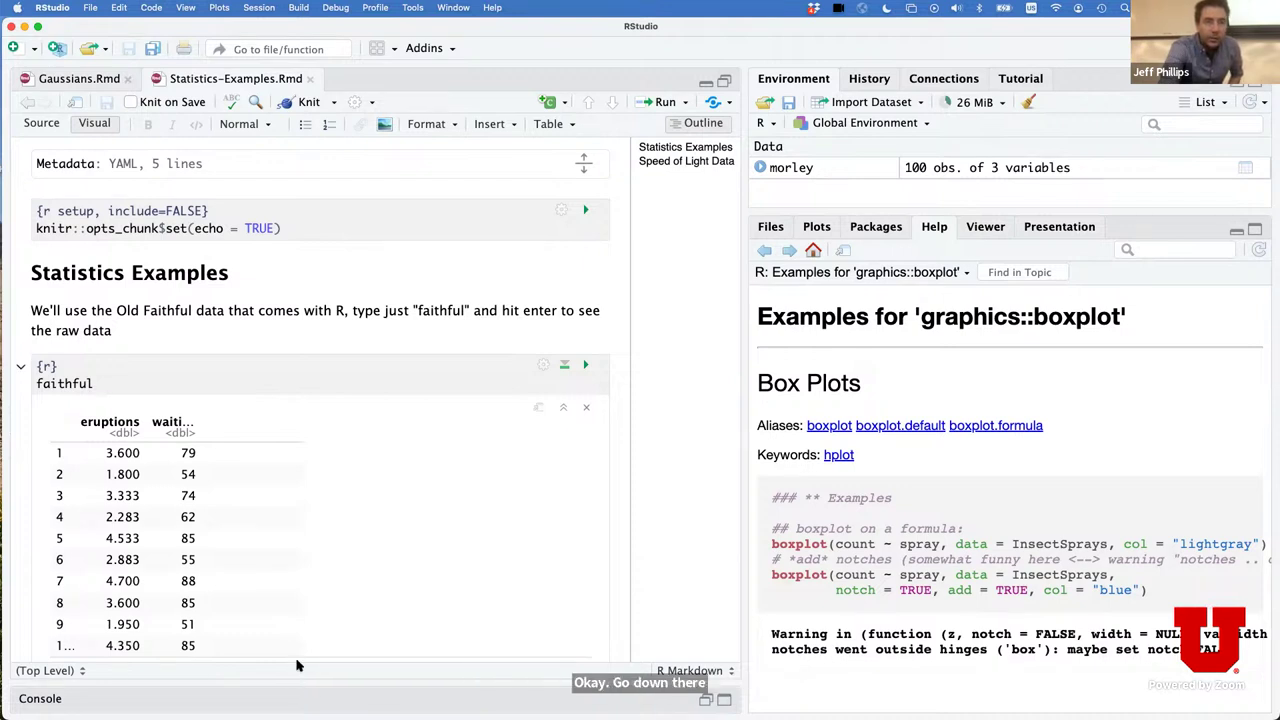
key(super+shift+alt+j)
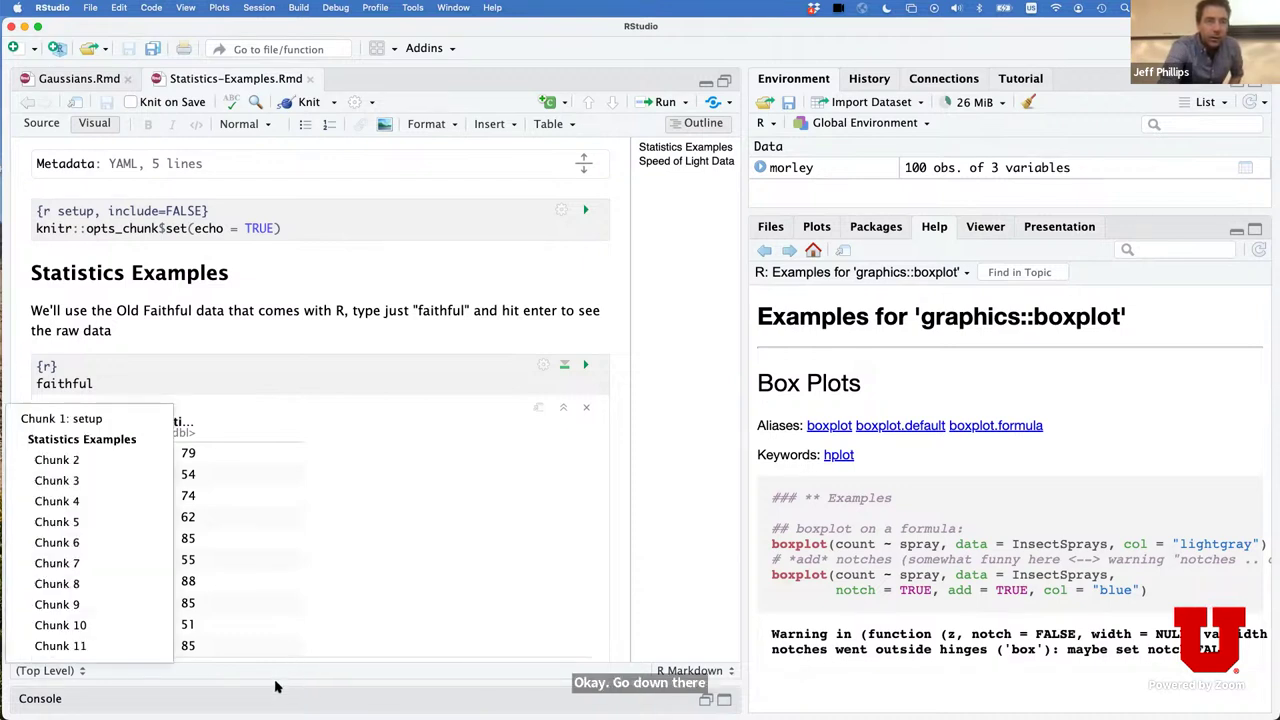
key(Escape)
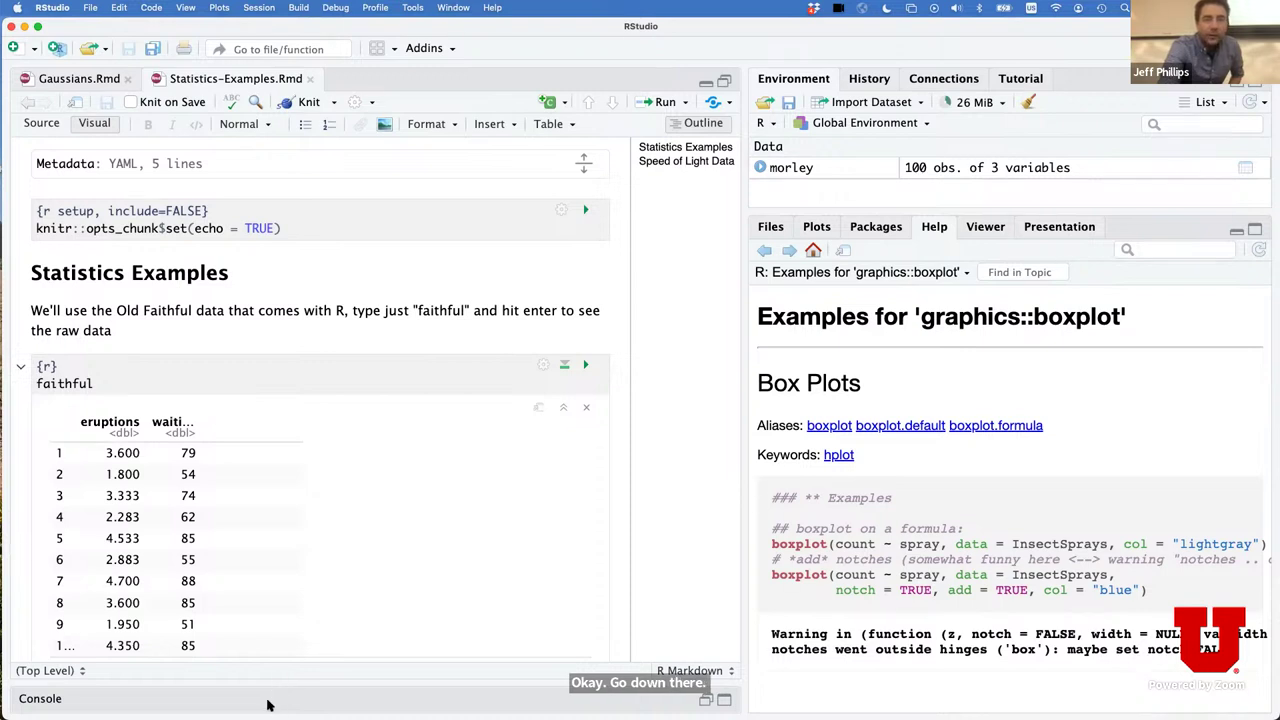
click(267, 706)
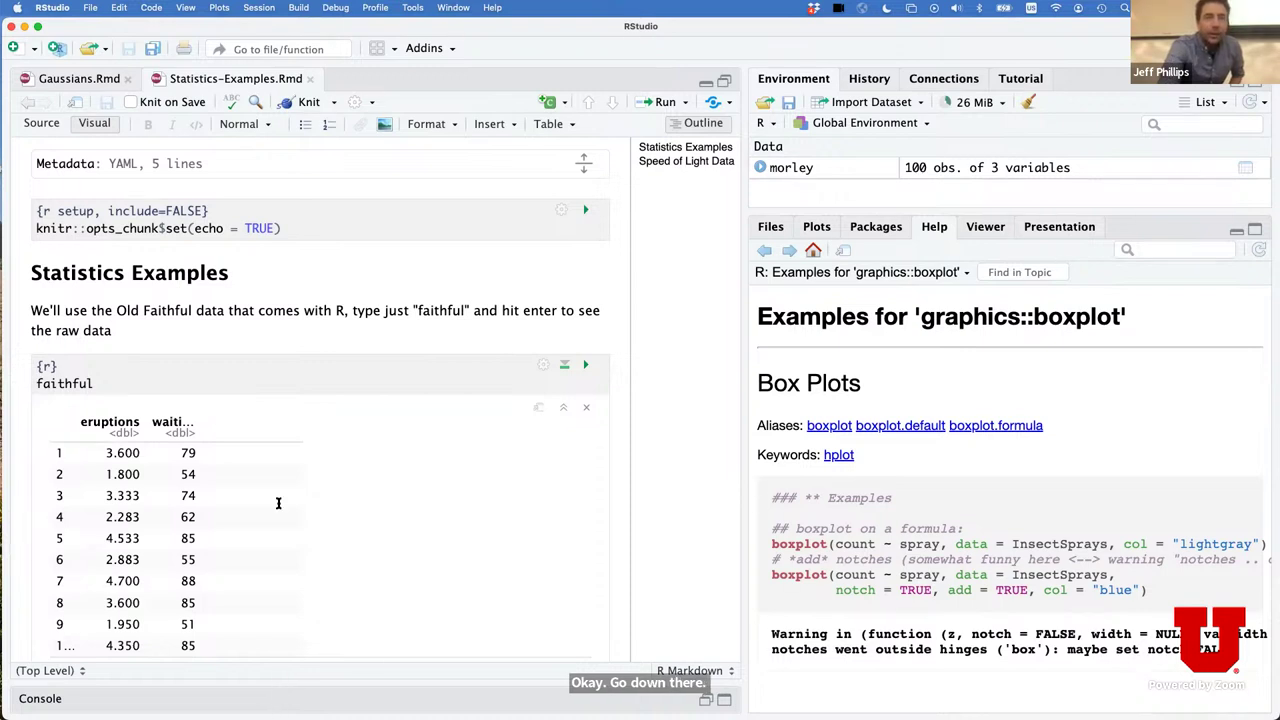
drag(295, 455, 300, 585)
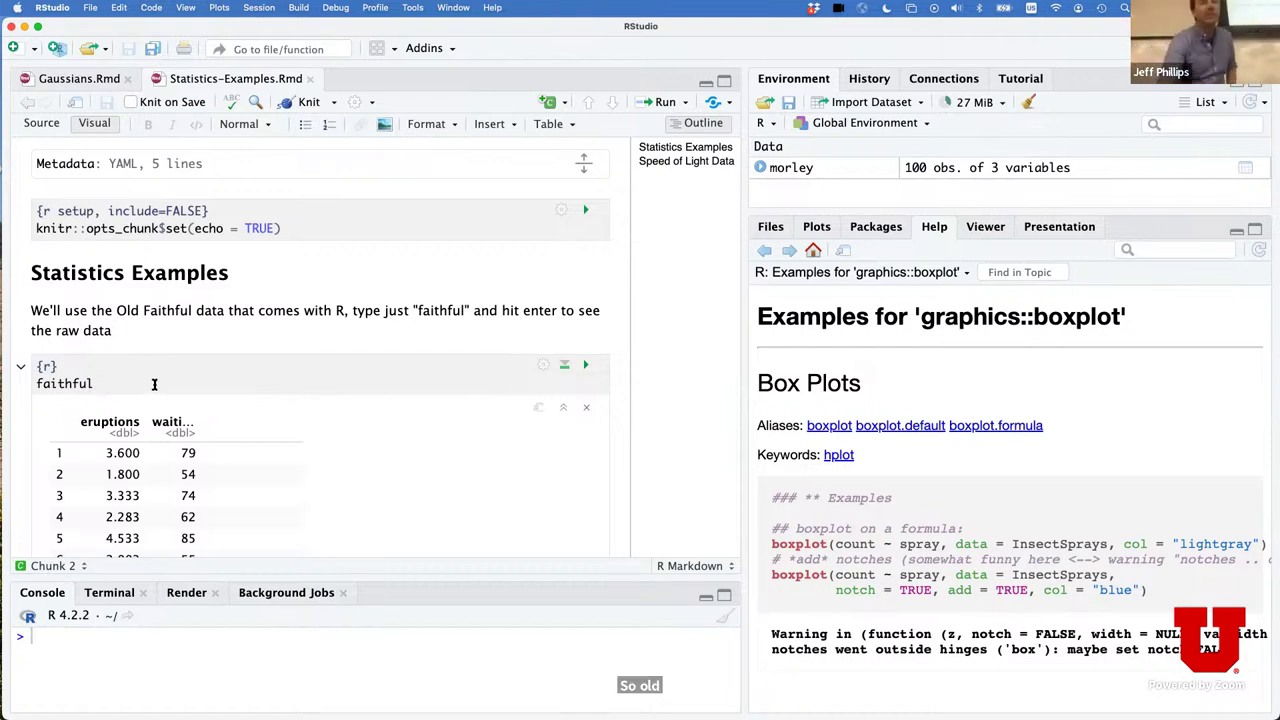
Examine the printed faithful table: its eruptions and waiting columns, the second row's values and the row count.
scroll(200, 391, down, 1)
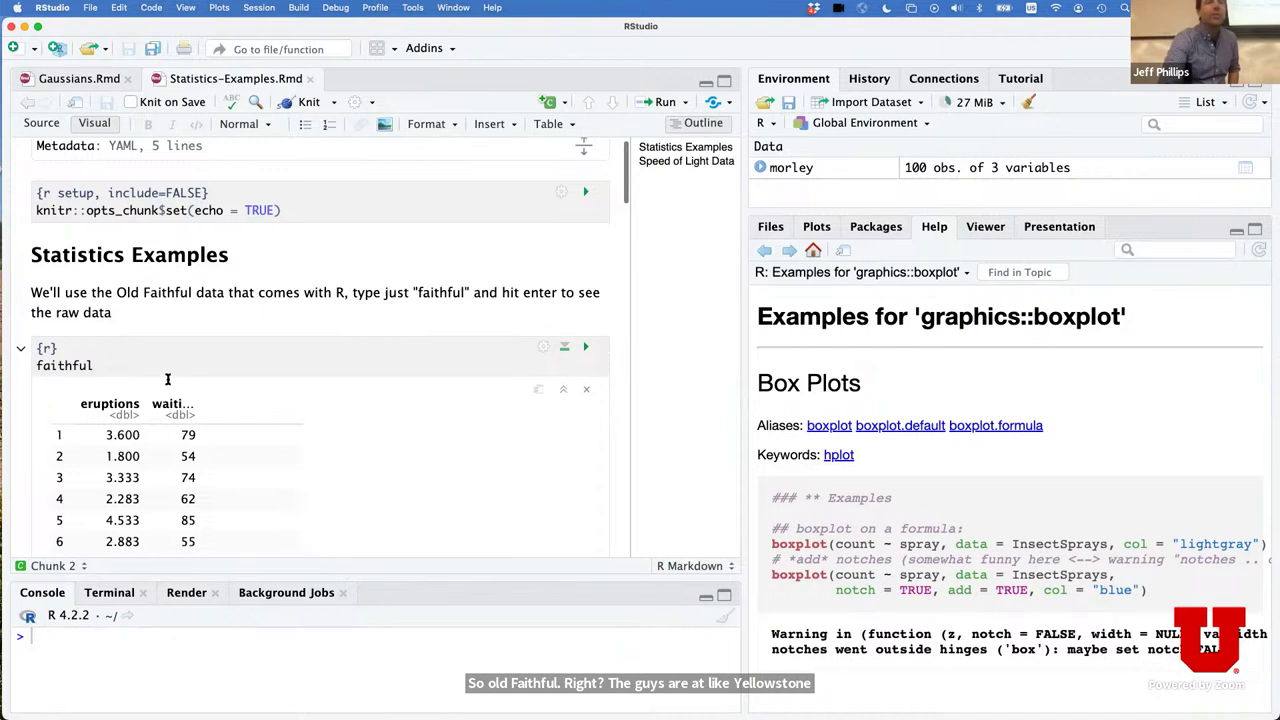
scroll(129, 365, down, 1)
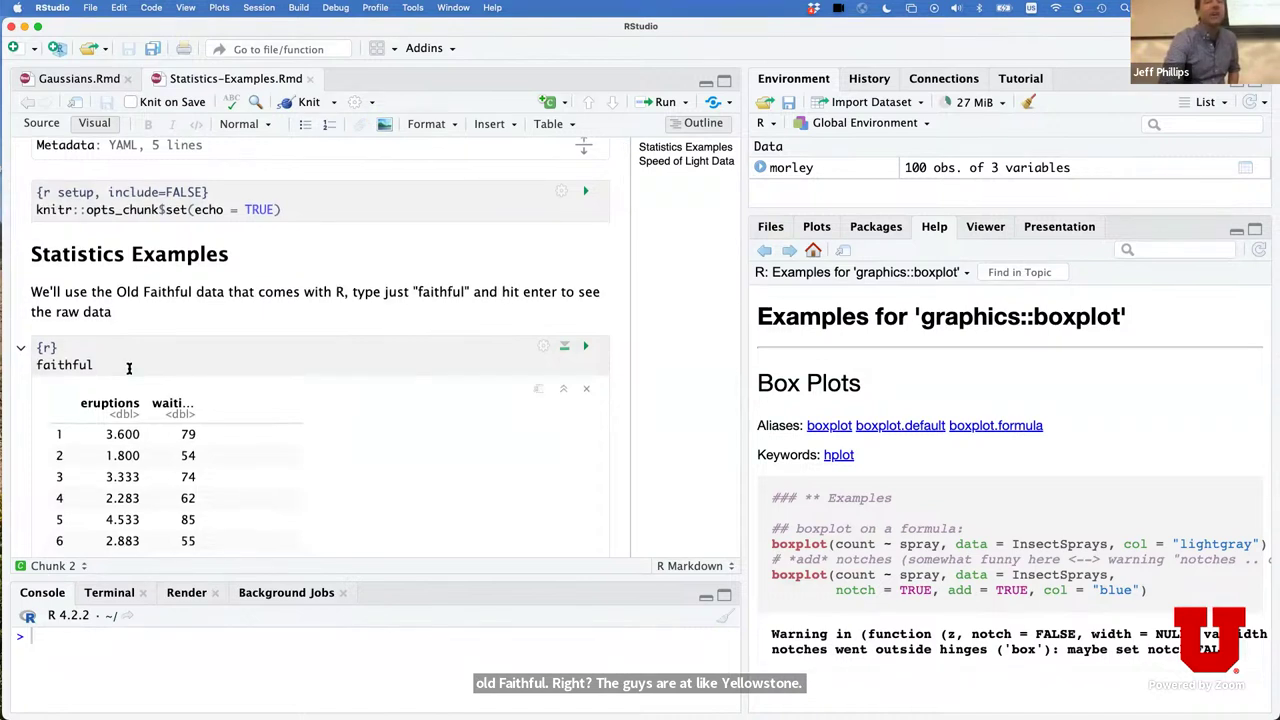
scroll(129, 368, down, 4)
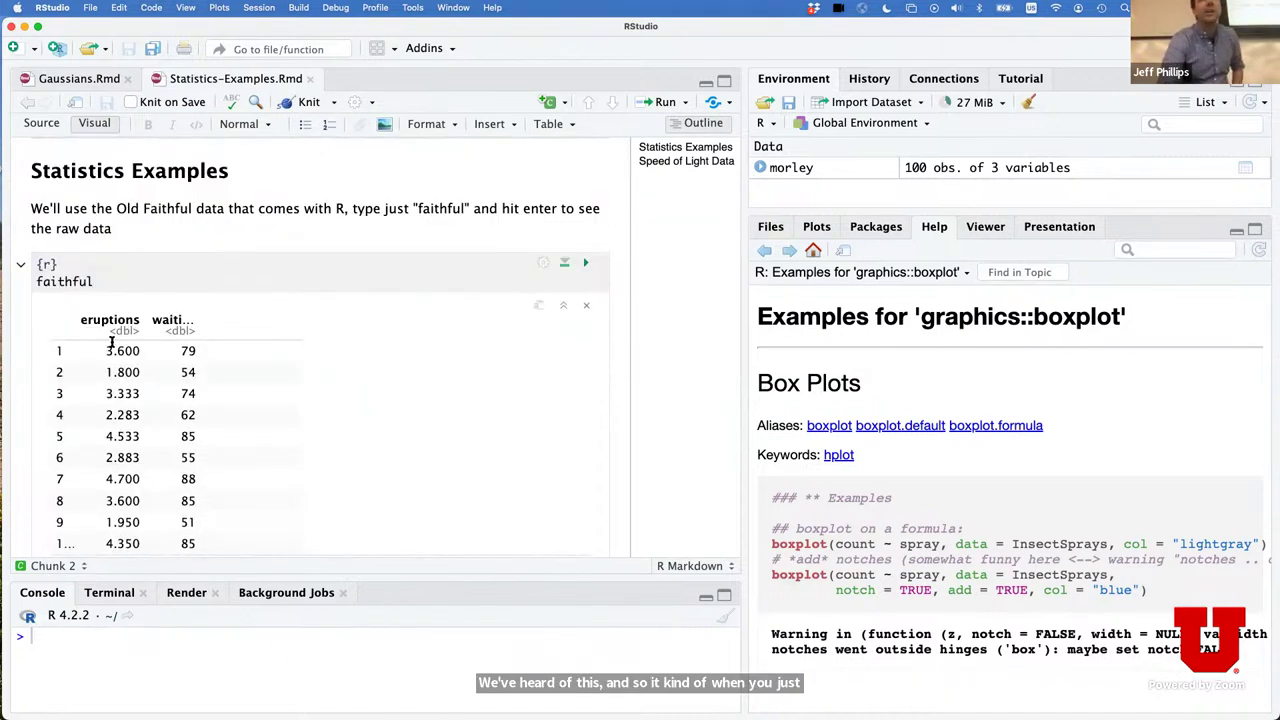
scroll(111, 342, down, 4)
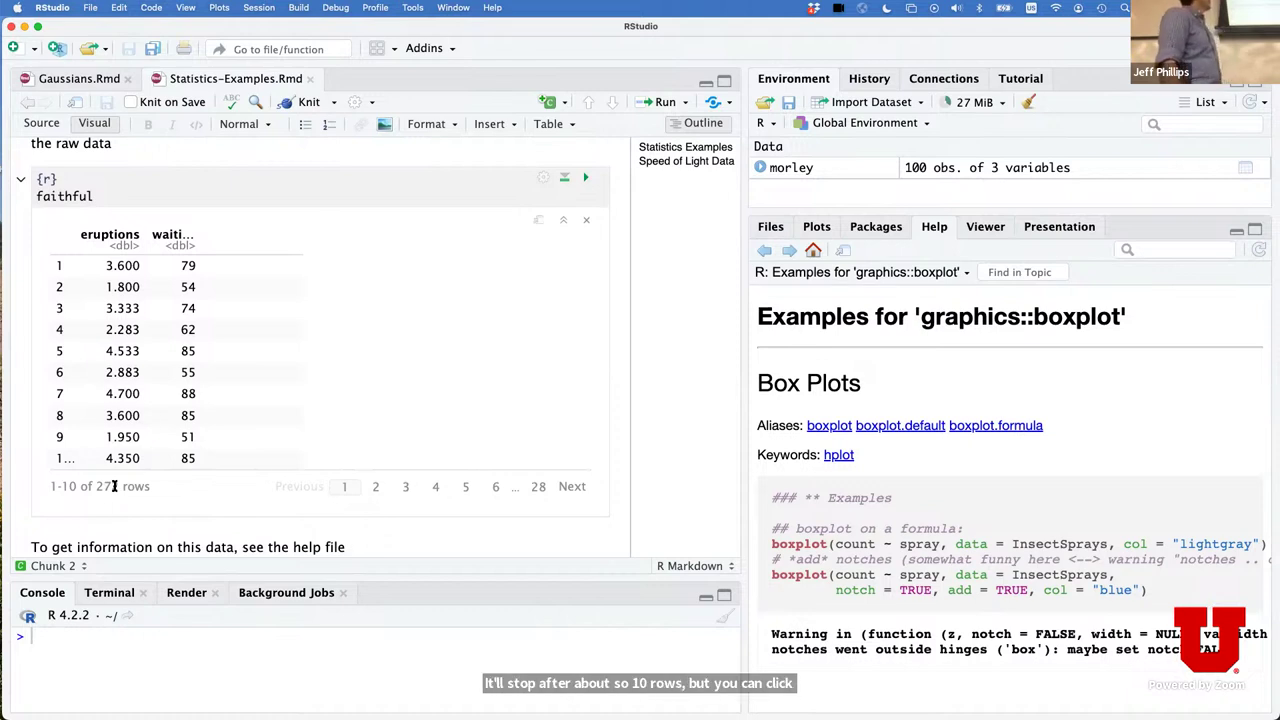
click(373, 487)
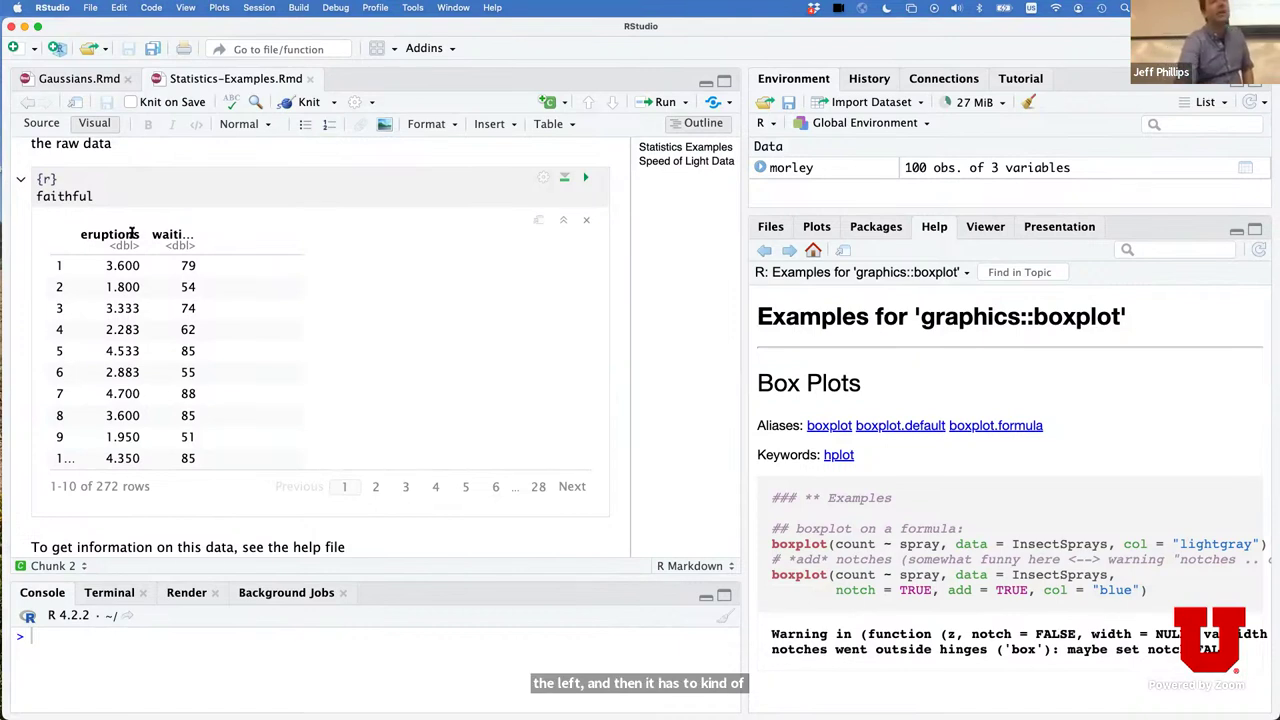
drag(141, 234, 53, 289)
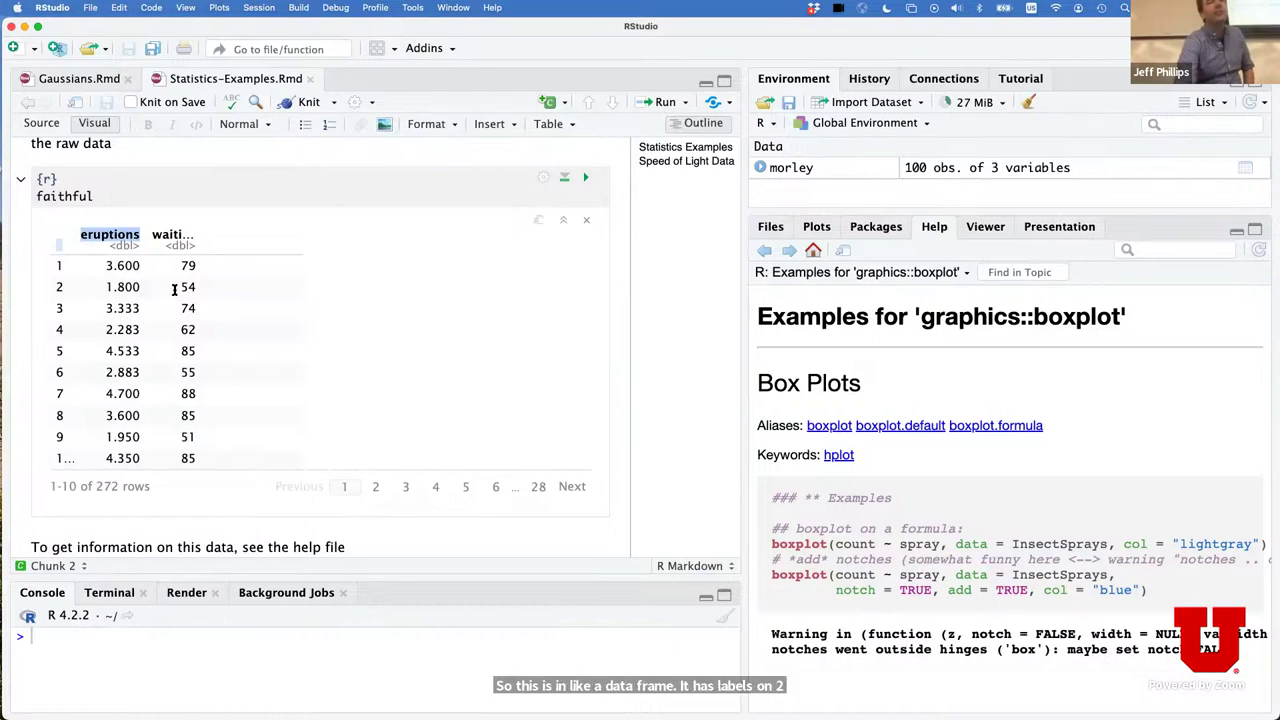
click(206, 288)
triple_click(206, 288)
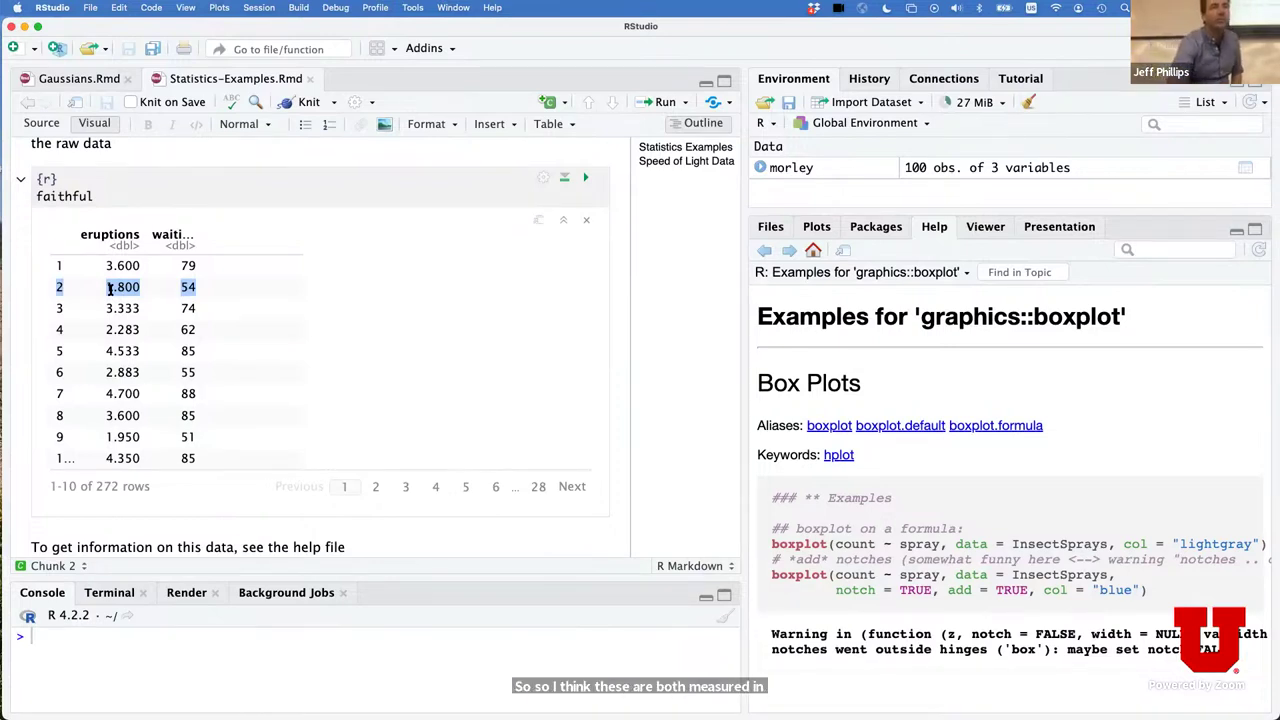
scroll(110, 289, up, 1)
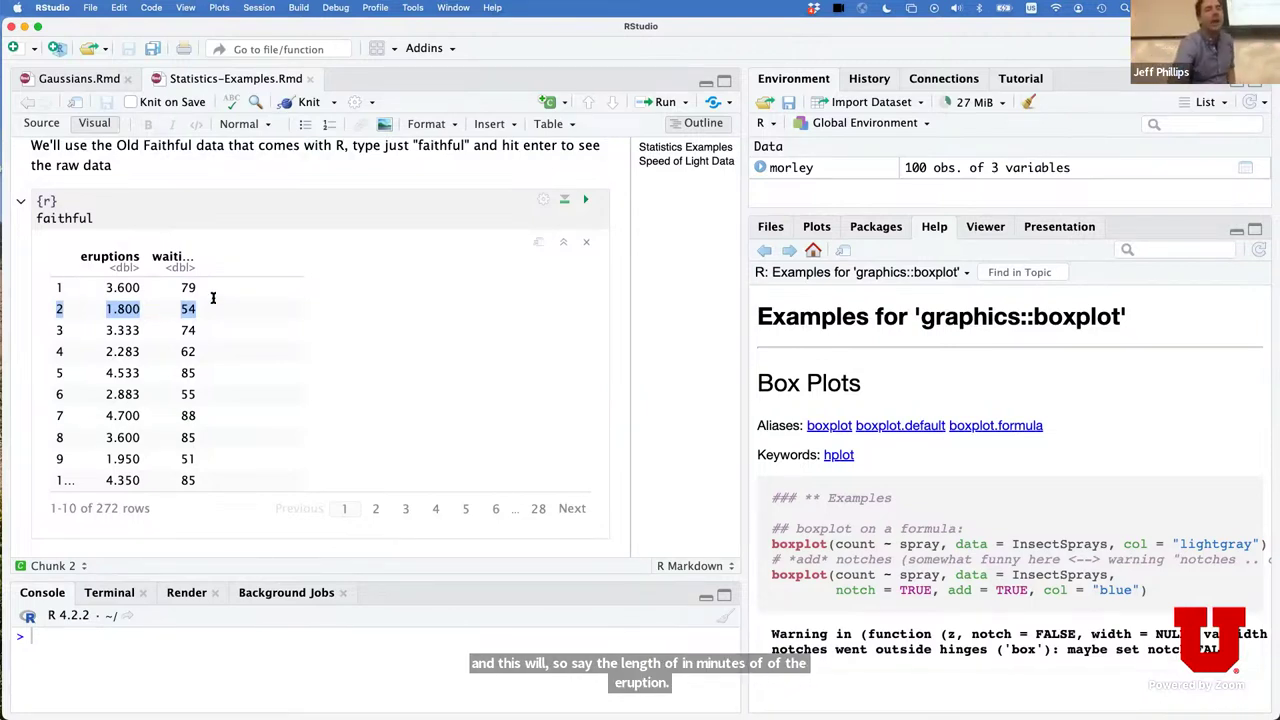
double_click(182, 311)
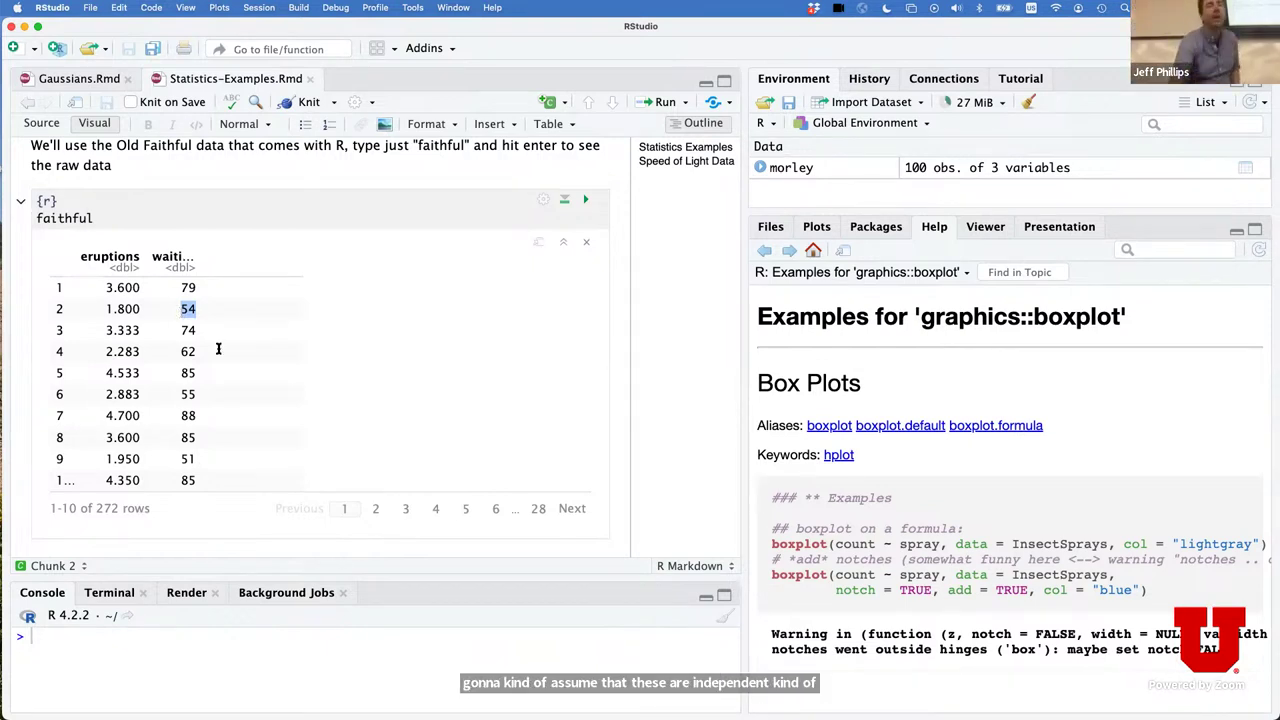
Rerun the chunk that prints the faithful data set.
scroll(216, 357, down, 5)
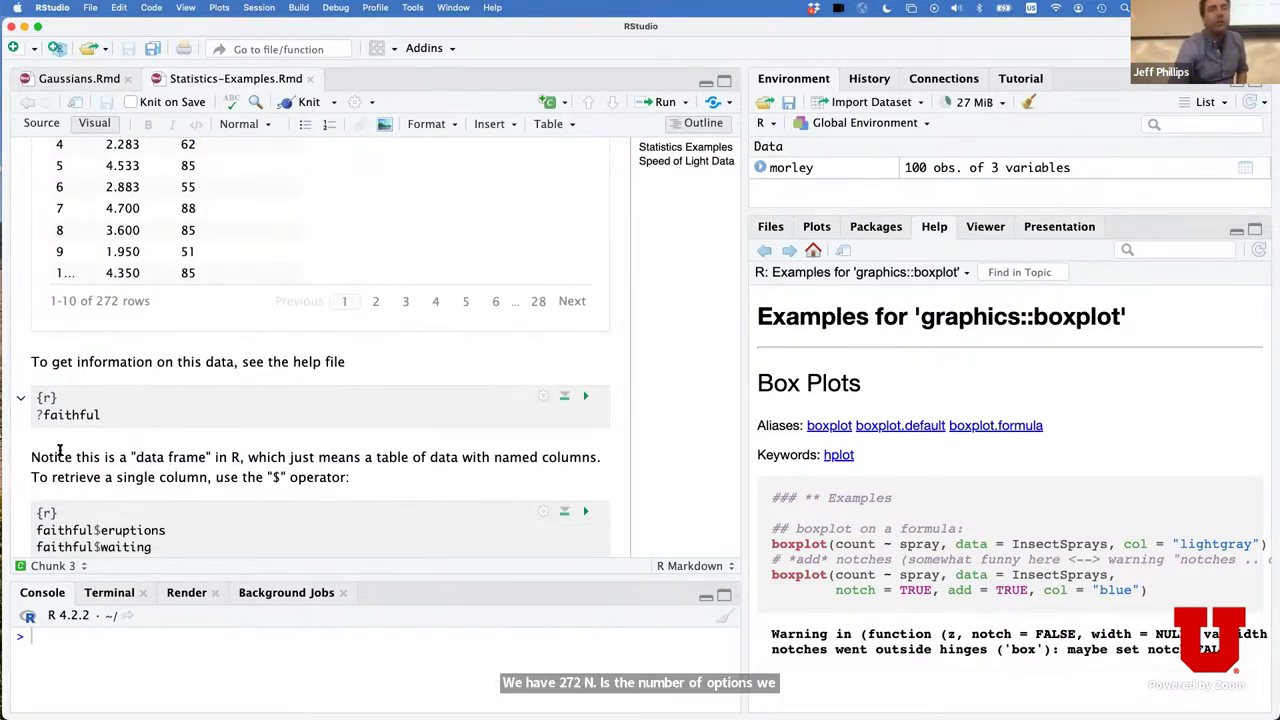
scroll(60, 450, up, 5)
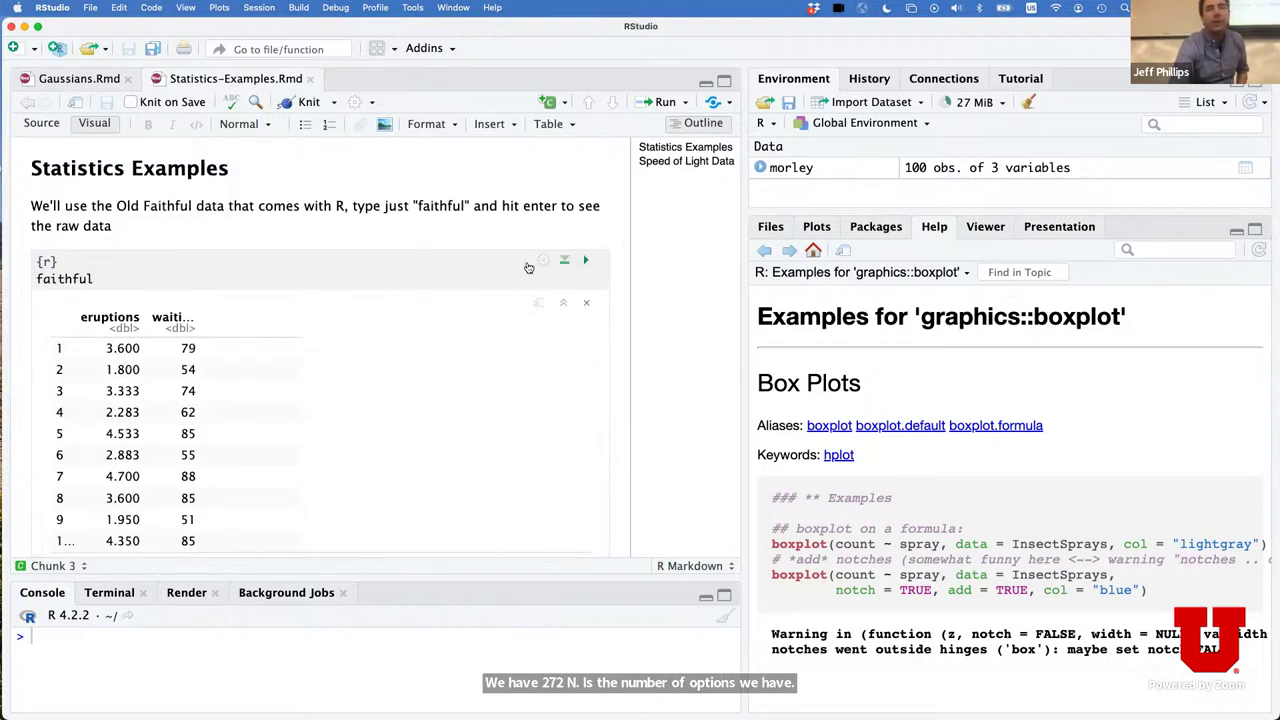
click(586, 260)
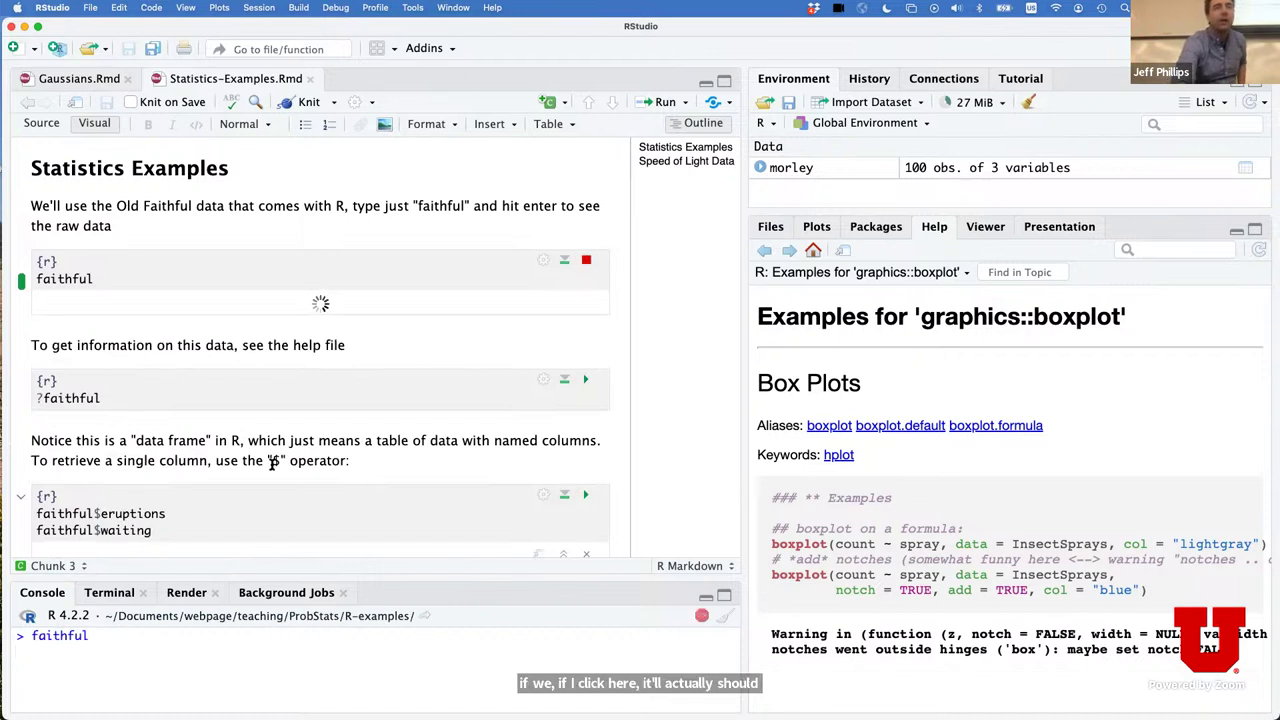
Run the ?faithful chunk and read the format and details of the data set's help page.
scroll(271, 457, down, 5)
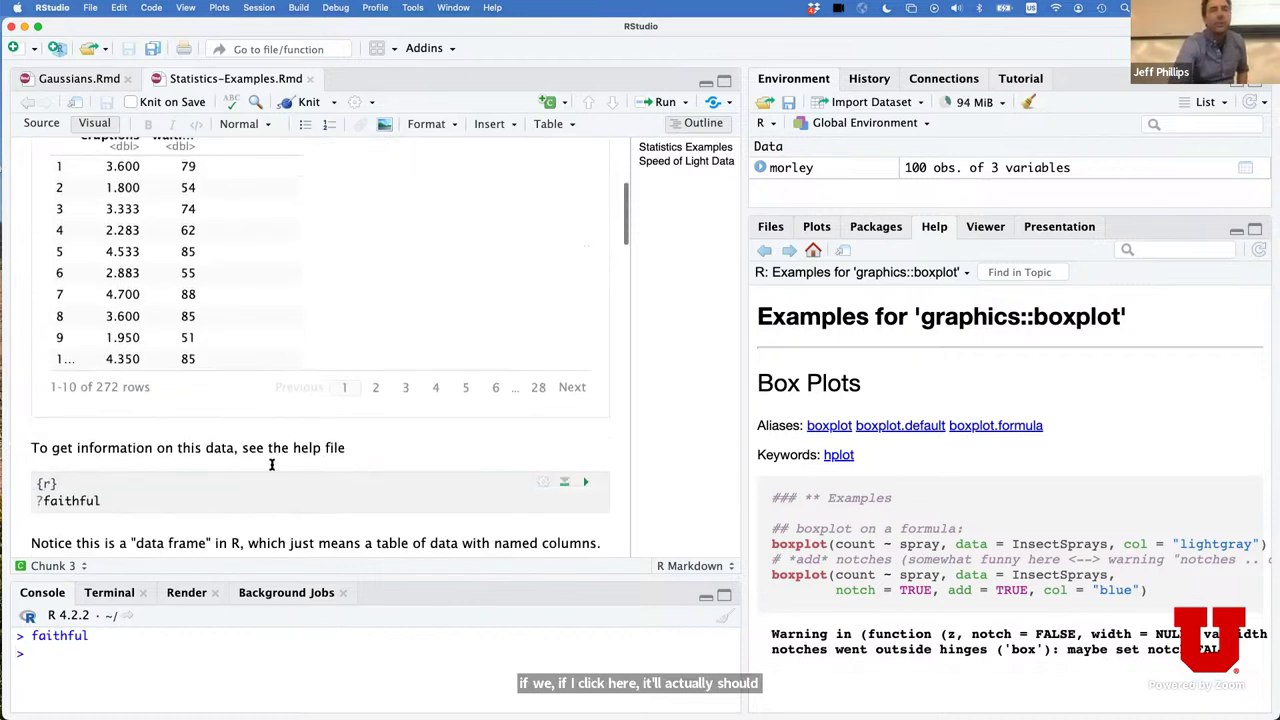
click(586, 404)
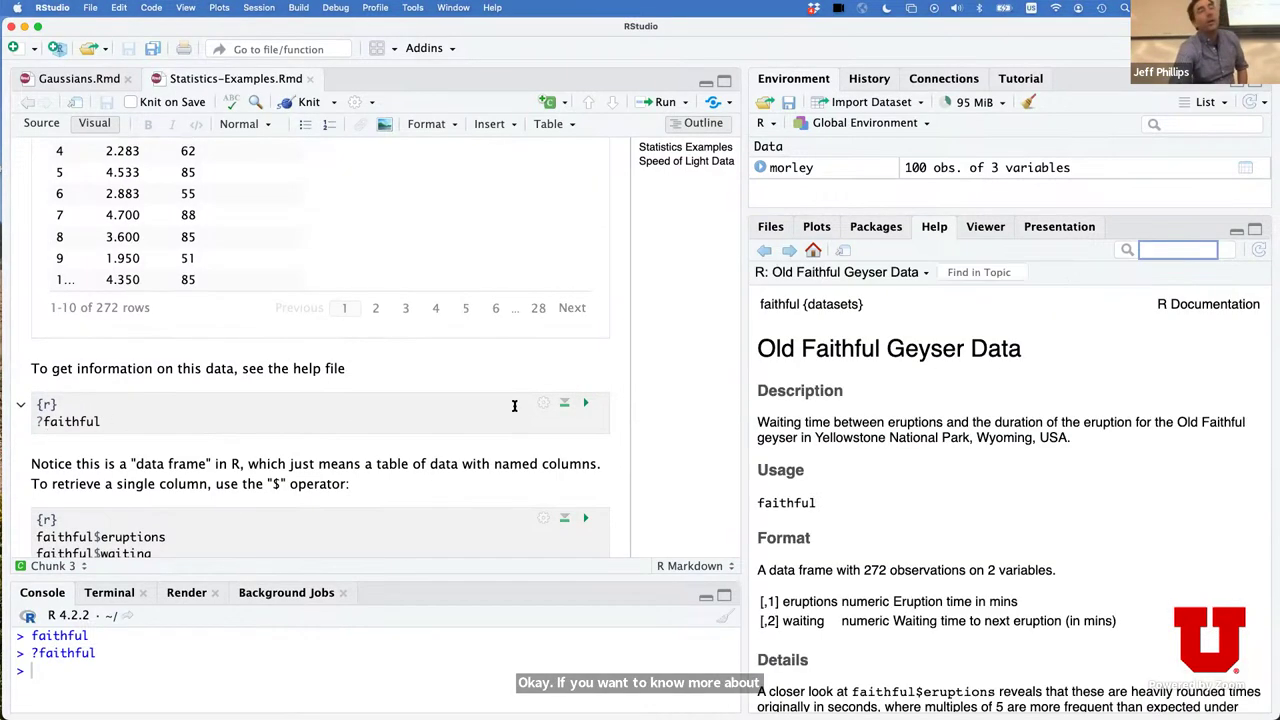
scroll(800, 440, down, 5)
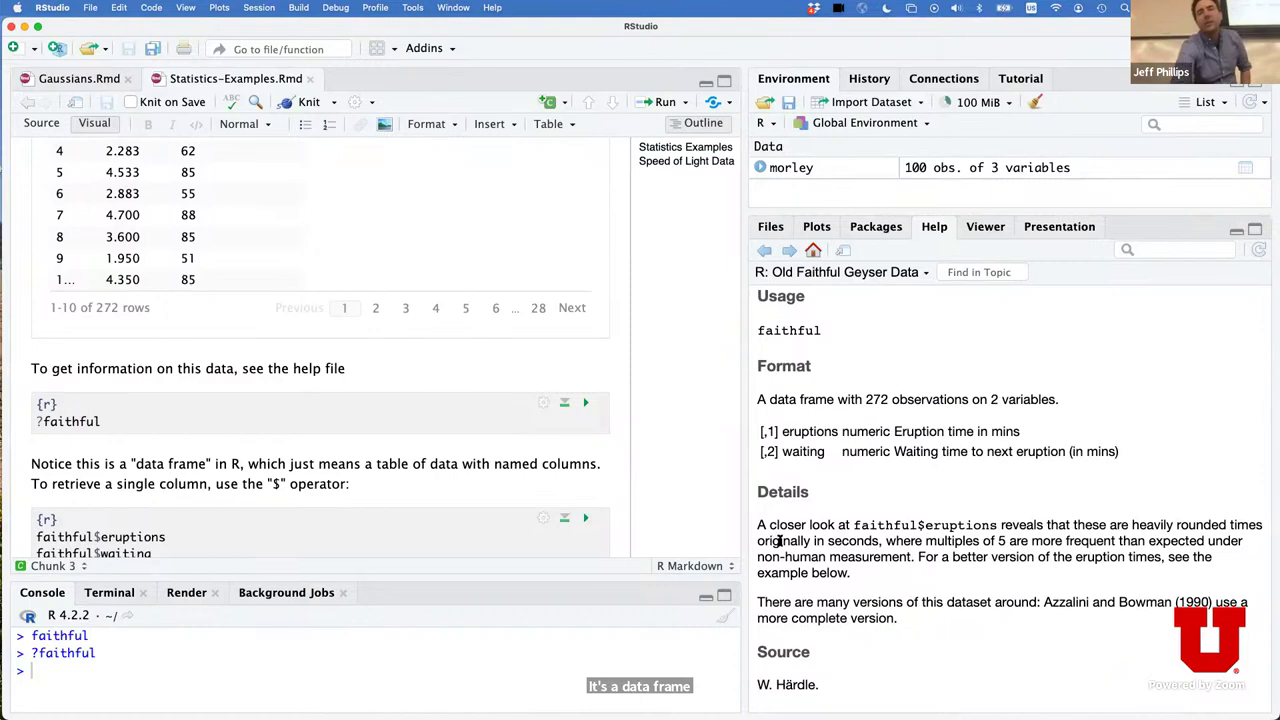
Run the chunk that prints the faithful$eruptions and faithful$waiting columns.
click(585, 517)
scroll(300, 480, down, 3)
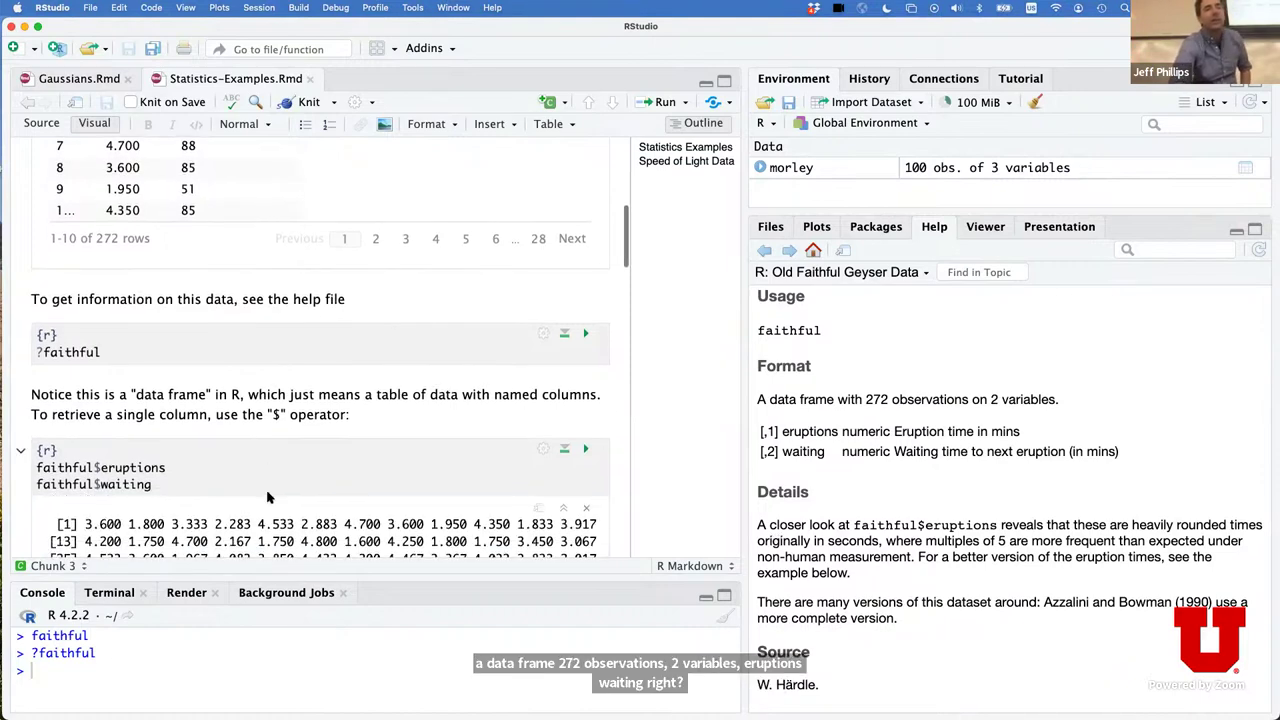
scroll(420, 430, down, 1)
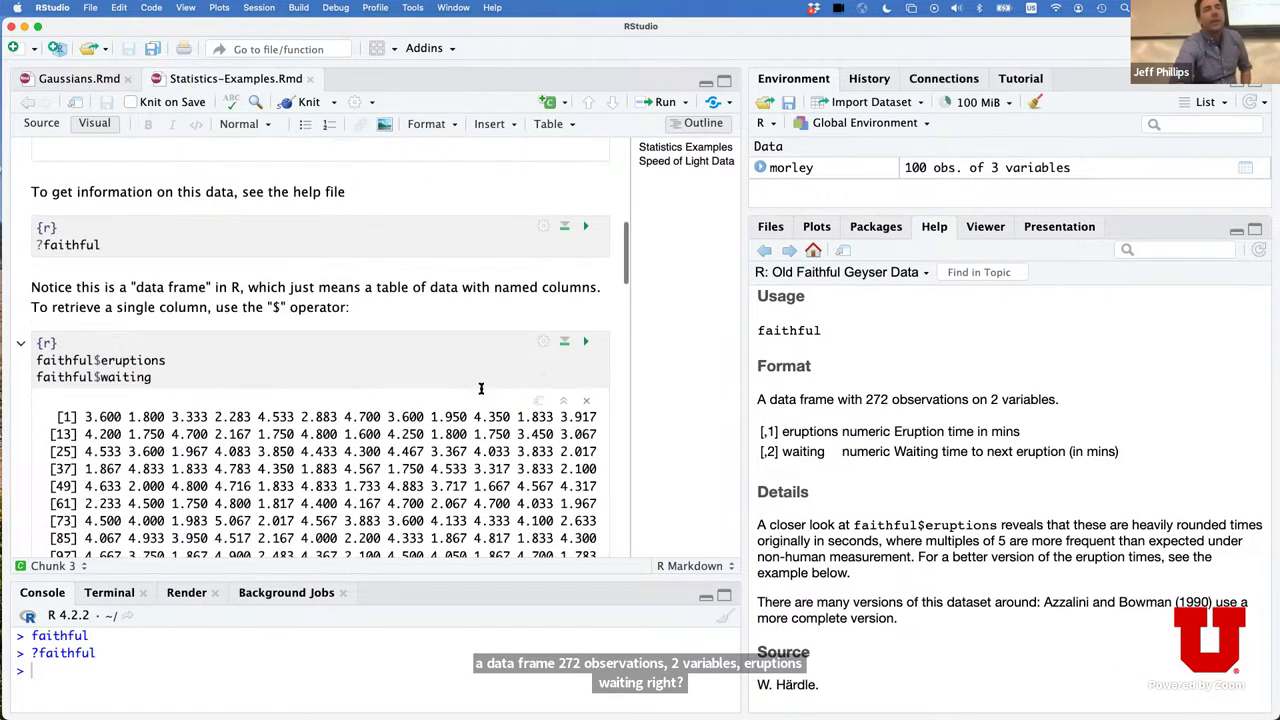
click(588, 343)
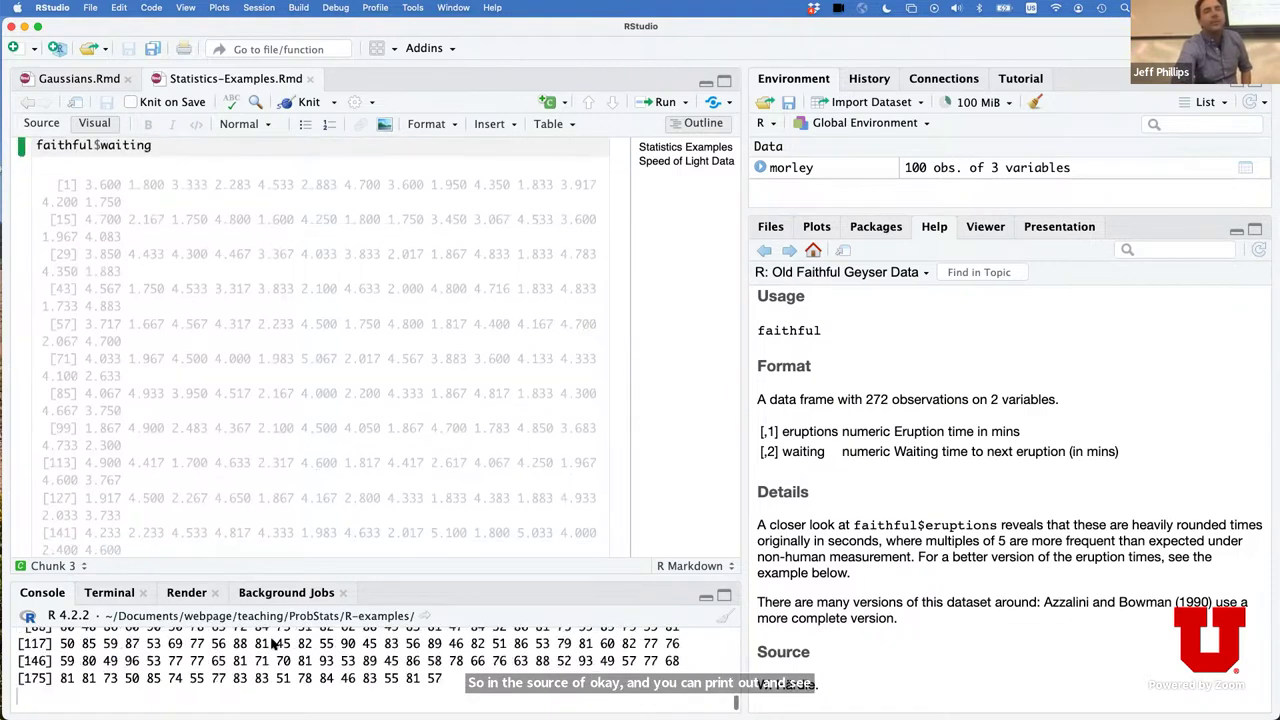
Print faithful$waiting again in the Console and enlarge that pane to show the full list of values.
scroll(238, 378, up, 3)
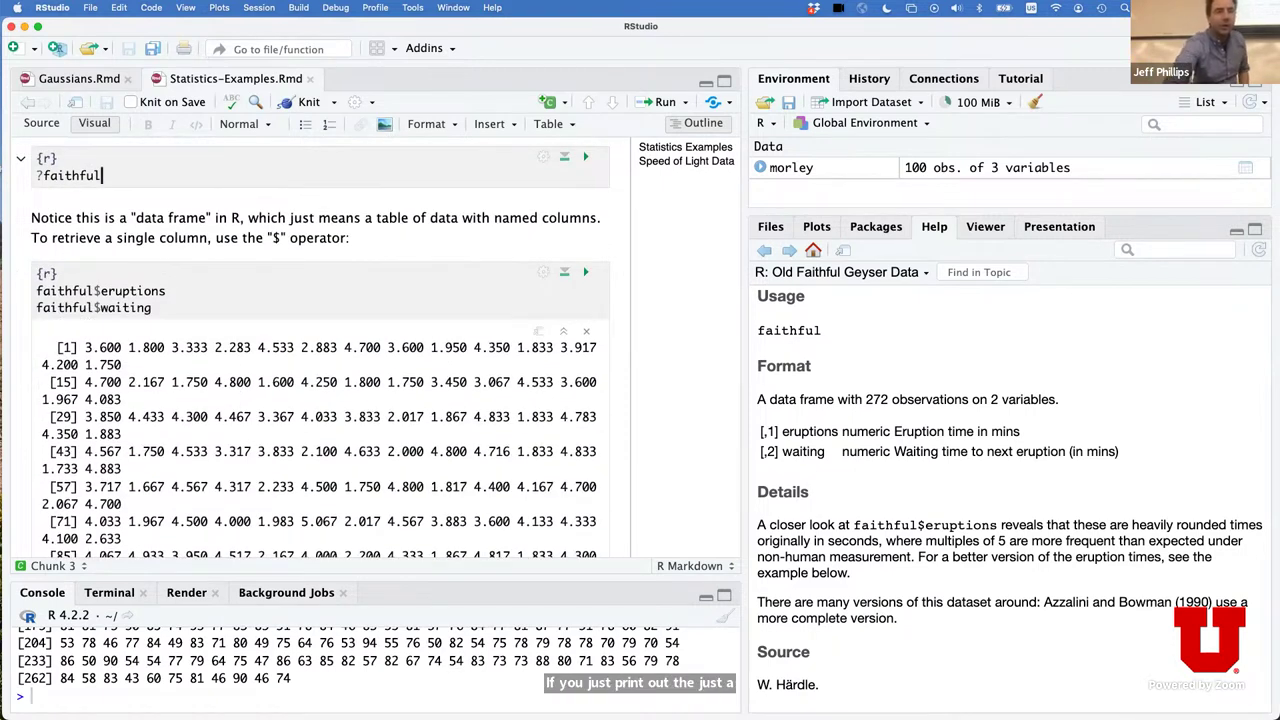
click(95, 694)
key(Up)
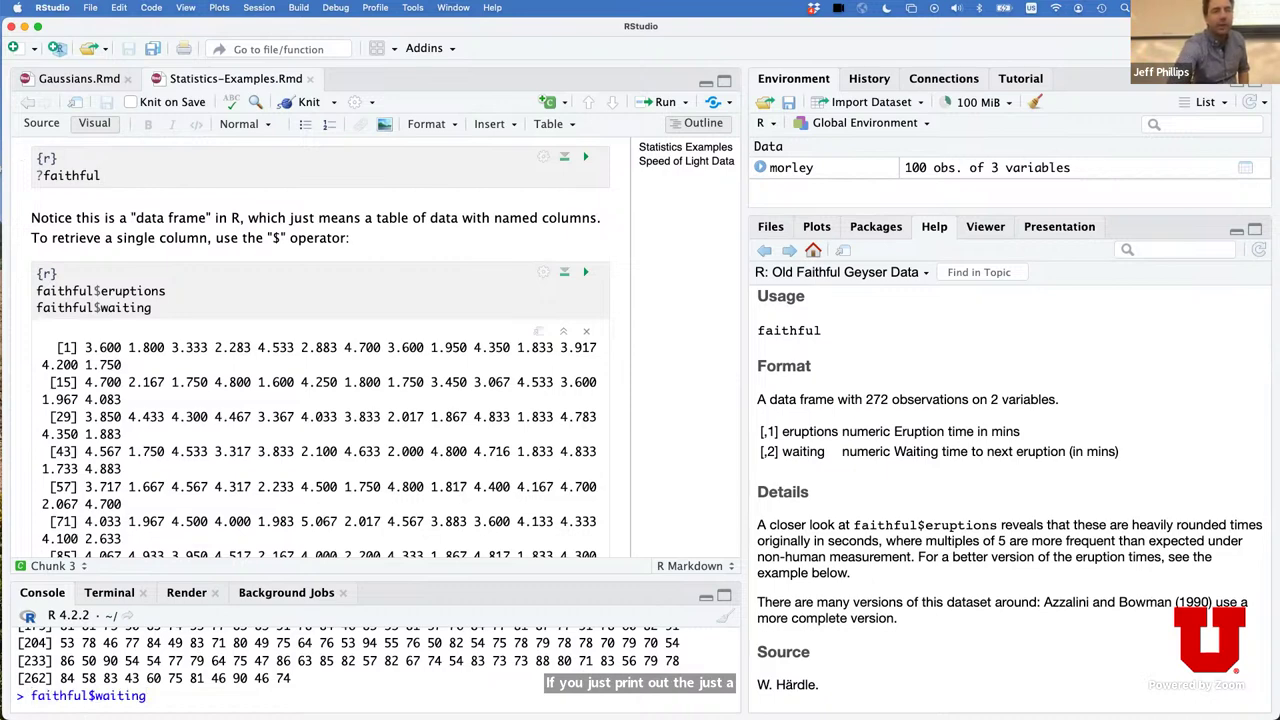
scroll(127, 690, up, 3)
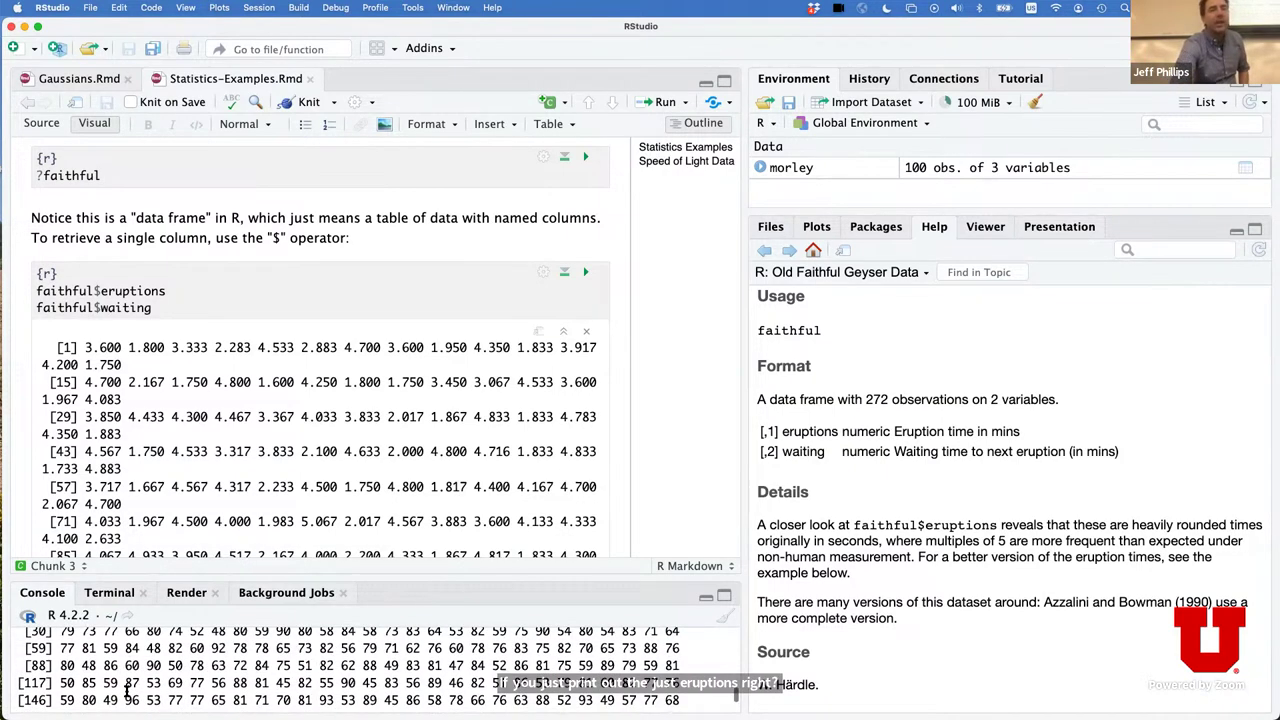
scroll(127, 690, up, 3)
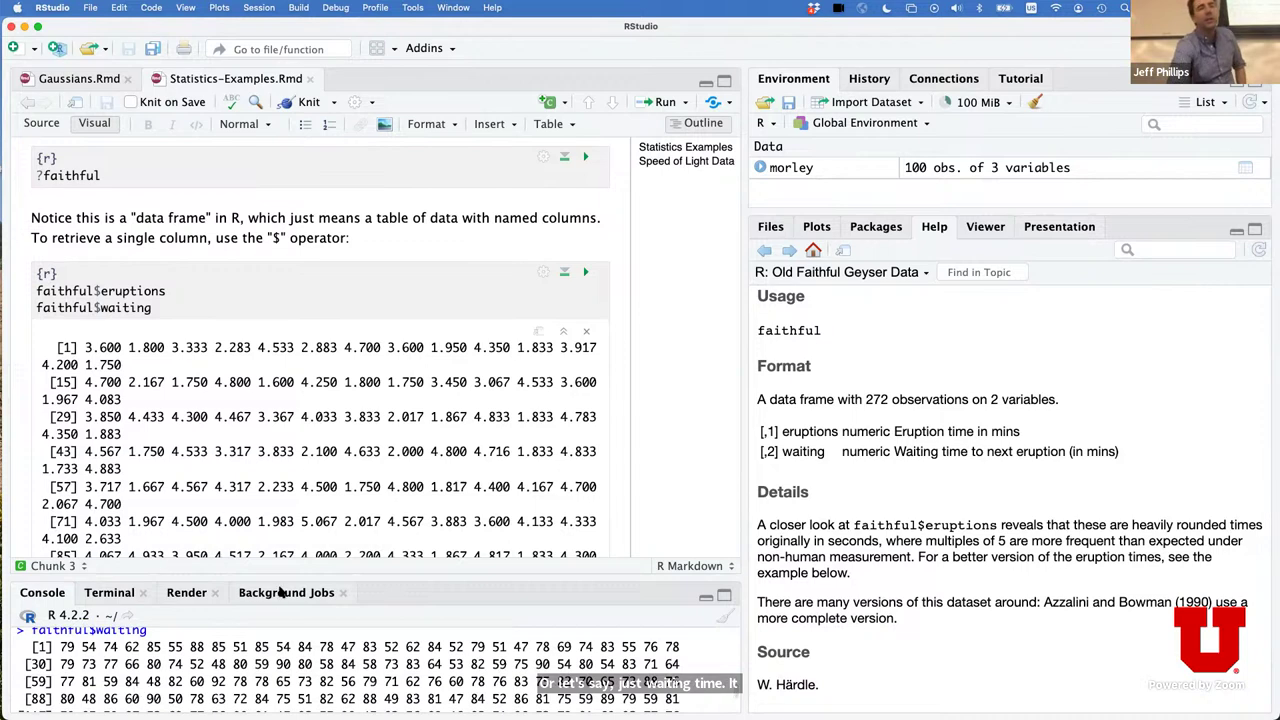
drag(284, 577, 283, 466)
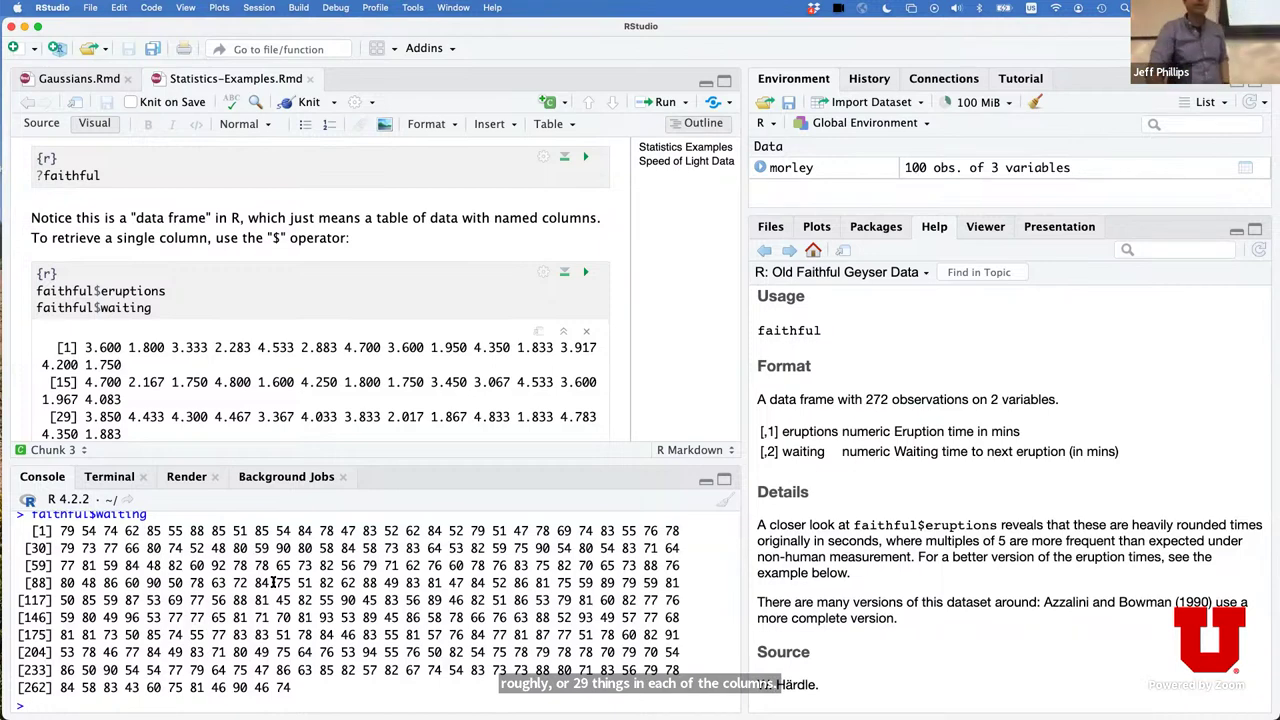
Run the summary(faithful) chunk to get the basic statistics of both columns.
scroll(277, 562, down, 1)
scroll(268, 303, down, 2)
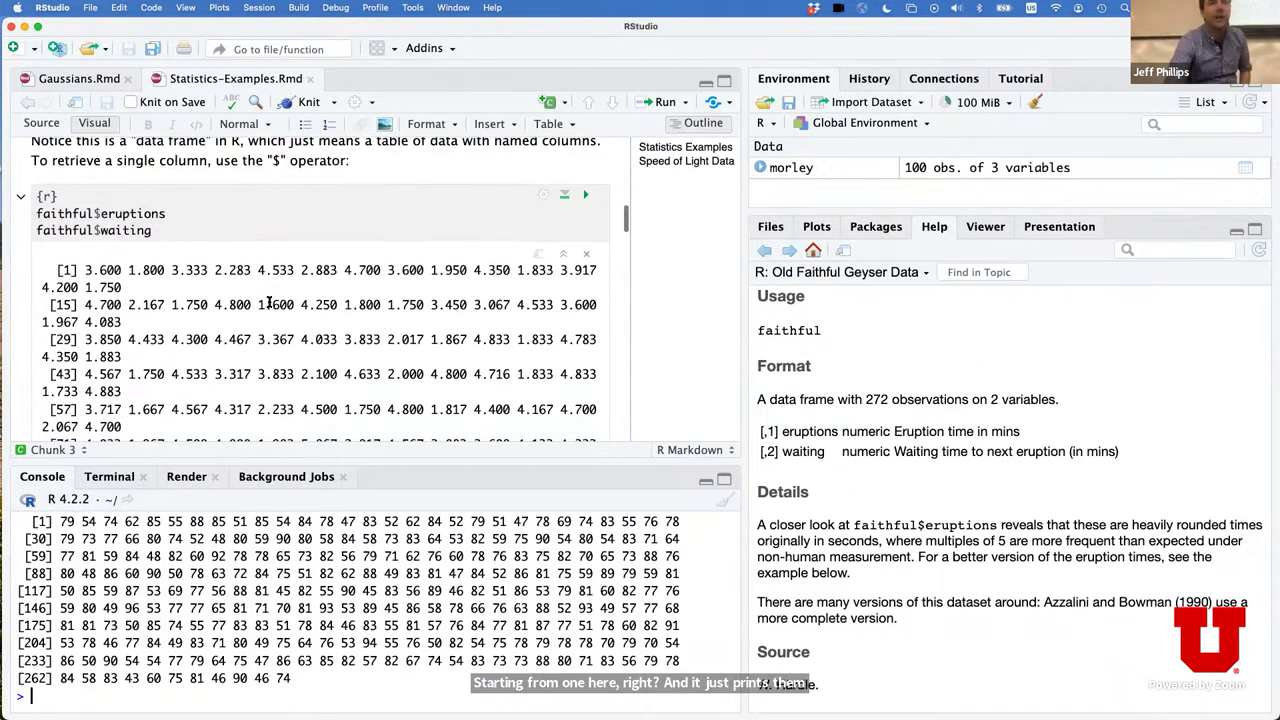
scroll(268, 303, down, 15)
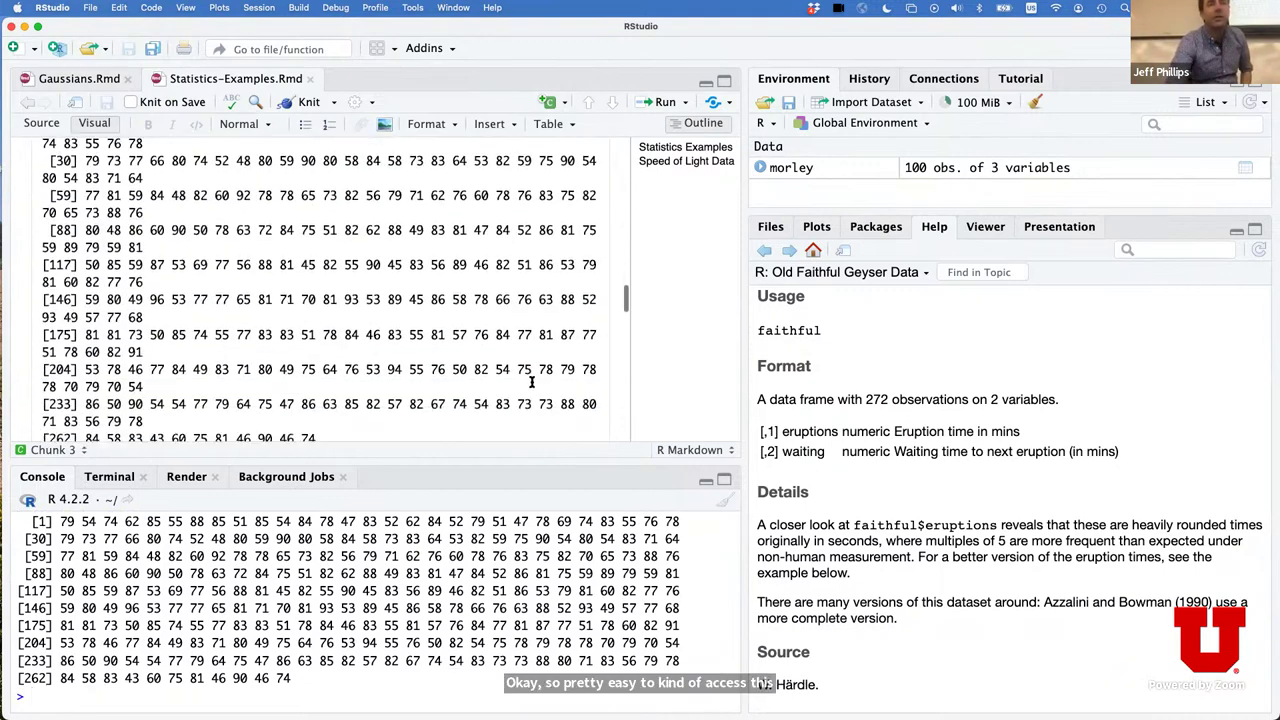
scroll(531, 382, down, 10)
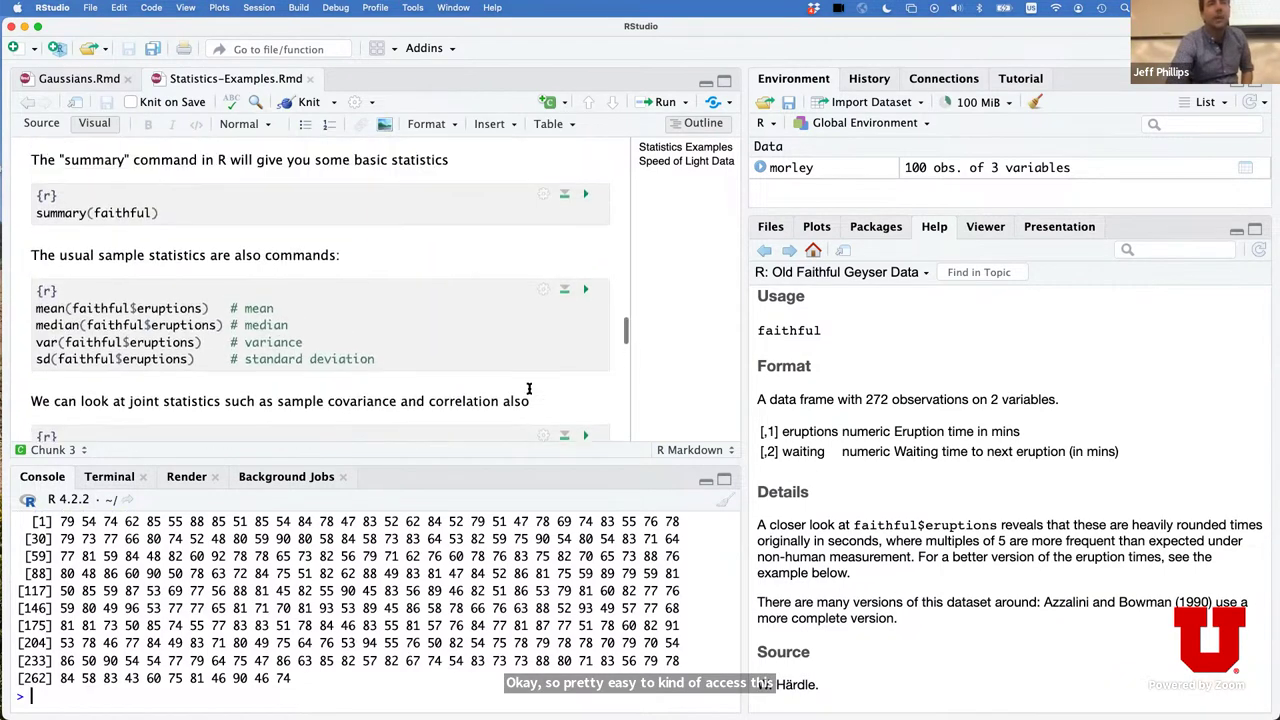
scroll(529, 388, up, 3)
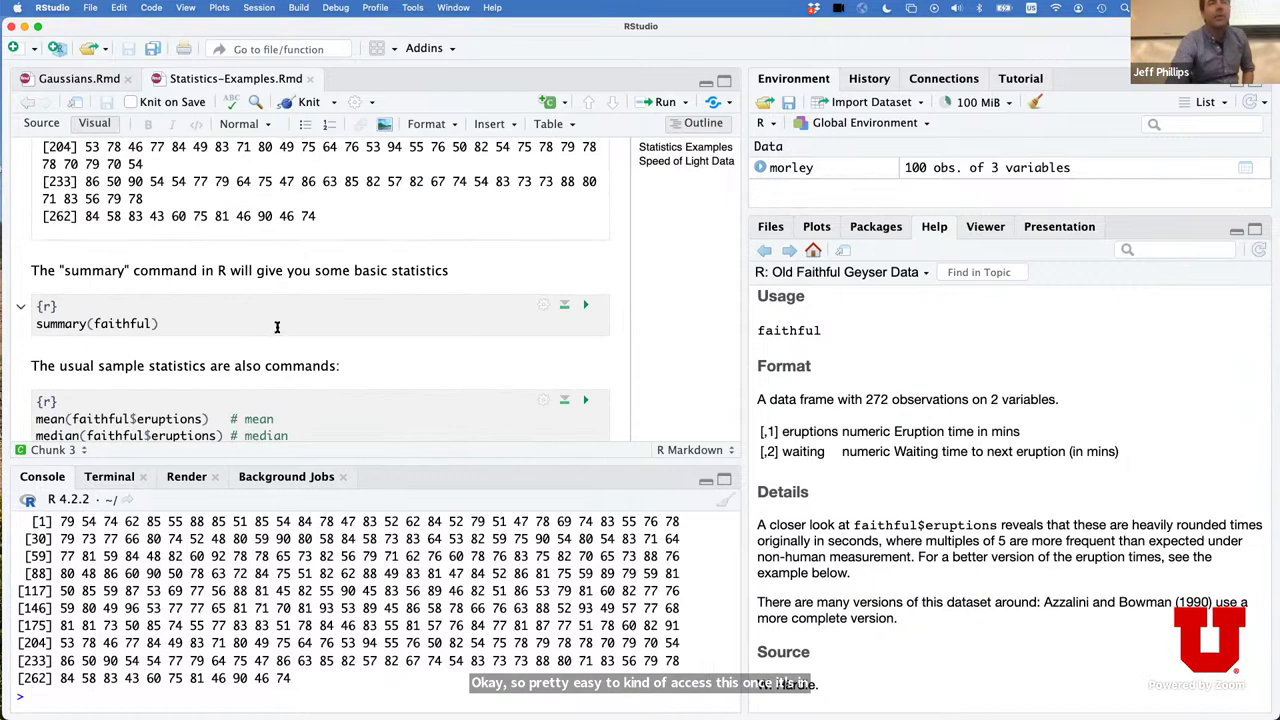
click(587, 307)
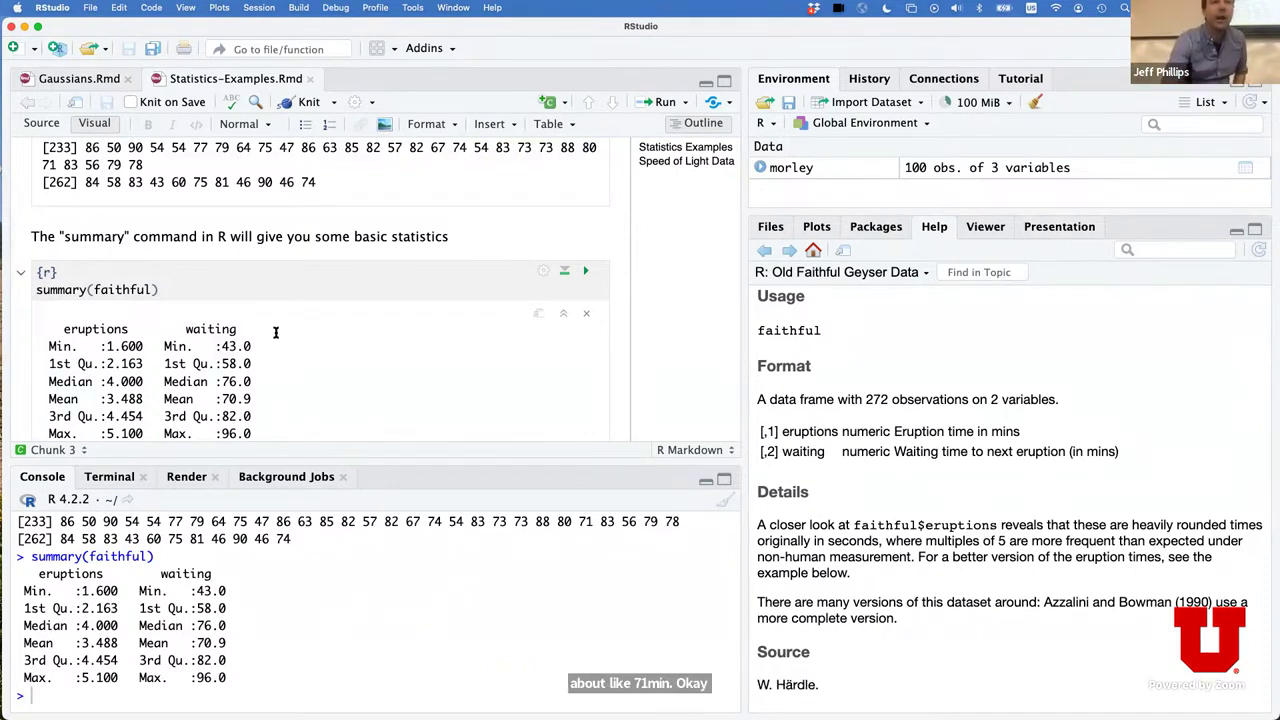
Run the chunk that computes the mean, median, variance and standard deviation of faithful$eruptions.
scroll(276, 332, down, 2)
scroll(276, 332, down, 3)
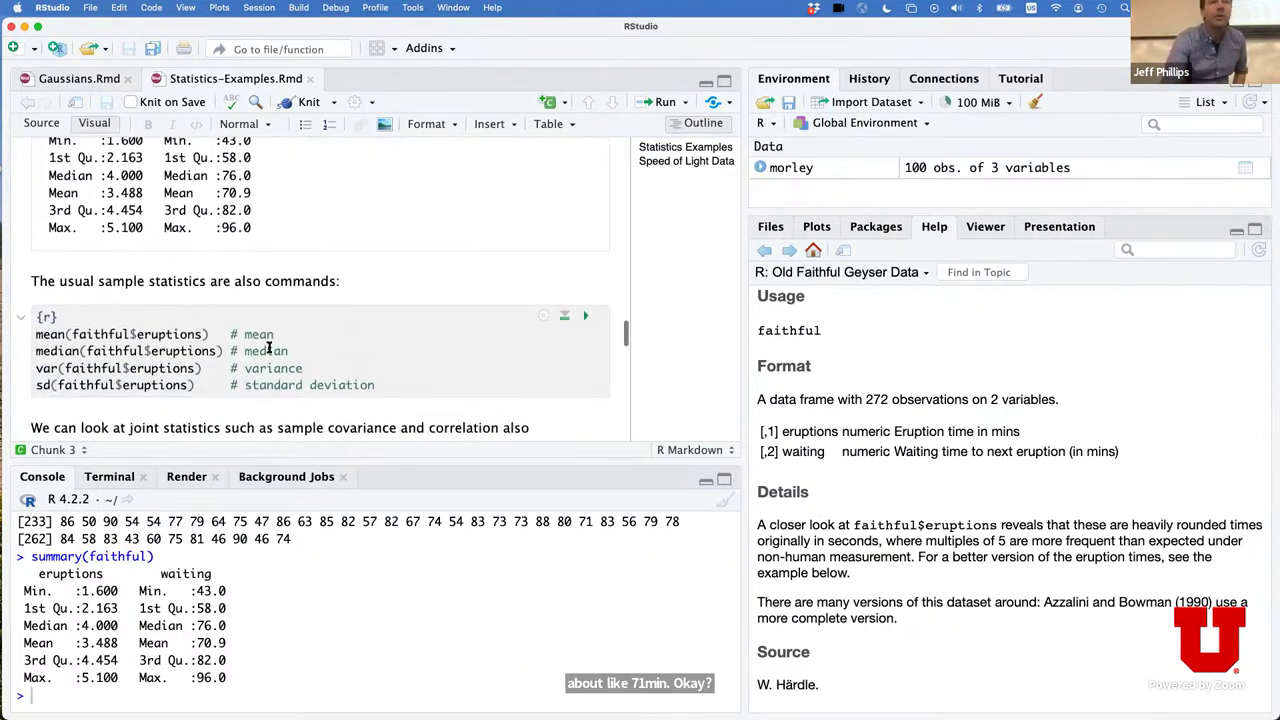
click(586, 315)
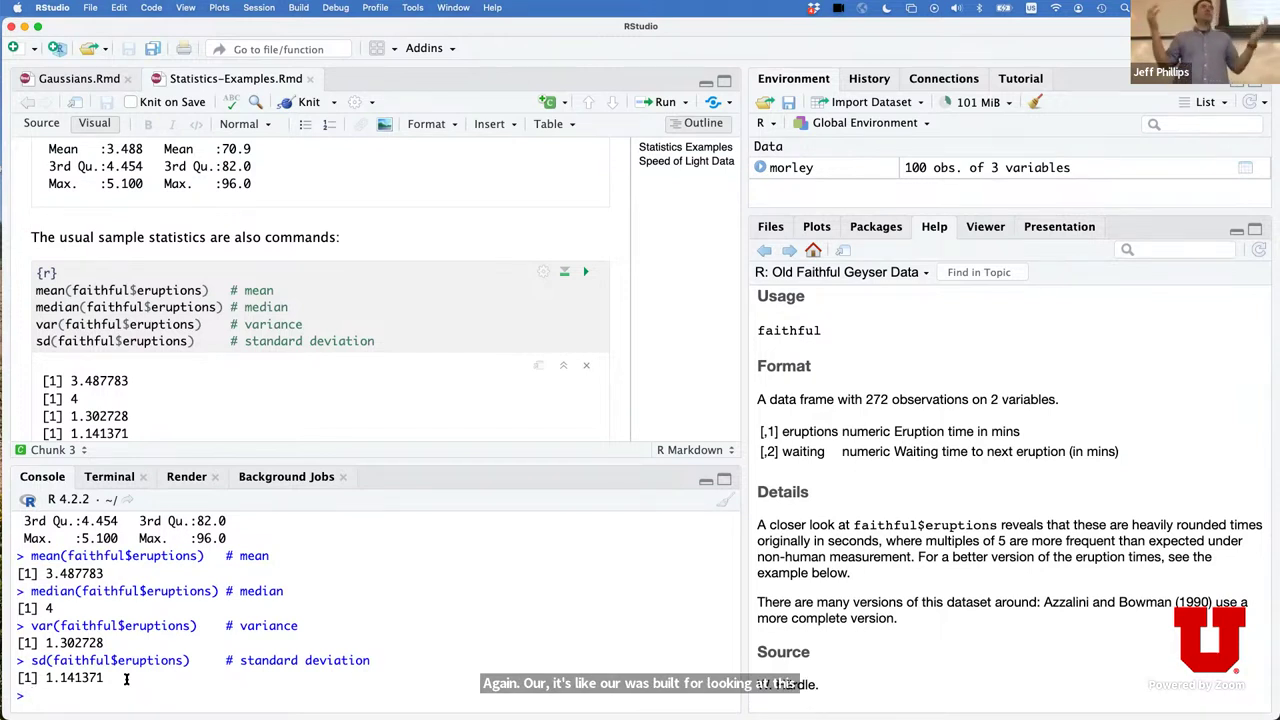
Run the covariance and correlation chunk for faithful$waiting and faithful$eruptions, and highlight the covariance result in the Console.
scroll(399, 321, down, 2)
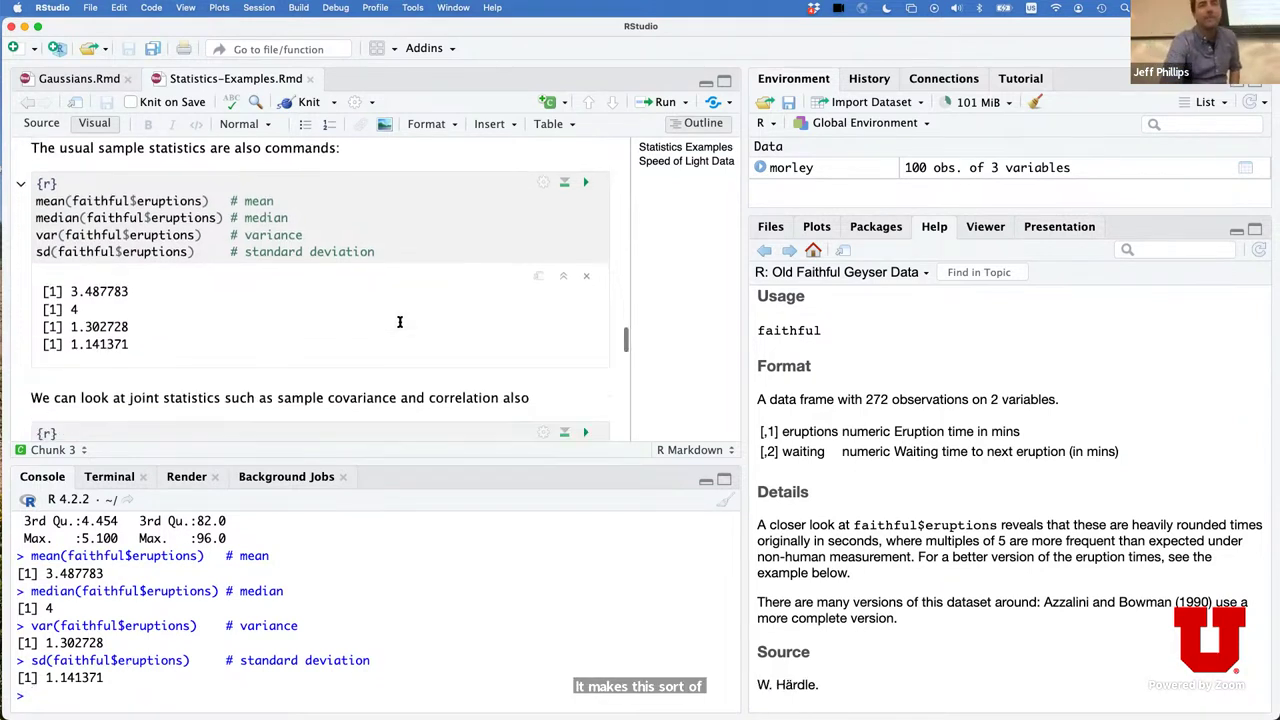
scroll(399, 321, down, 2)
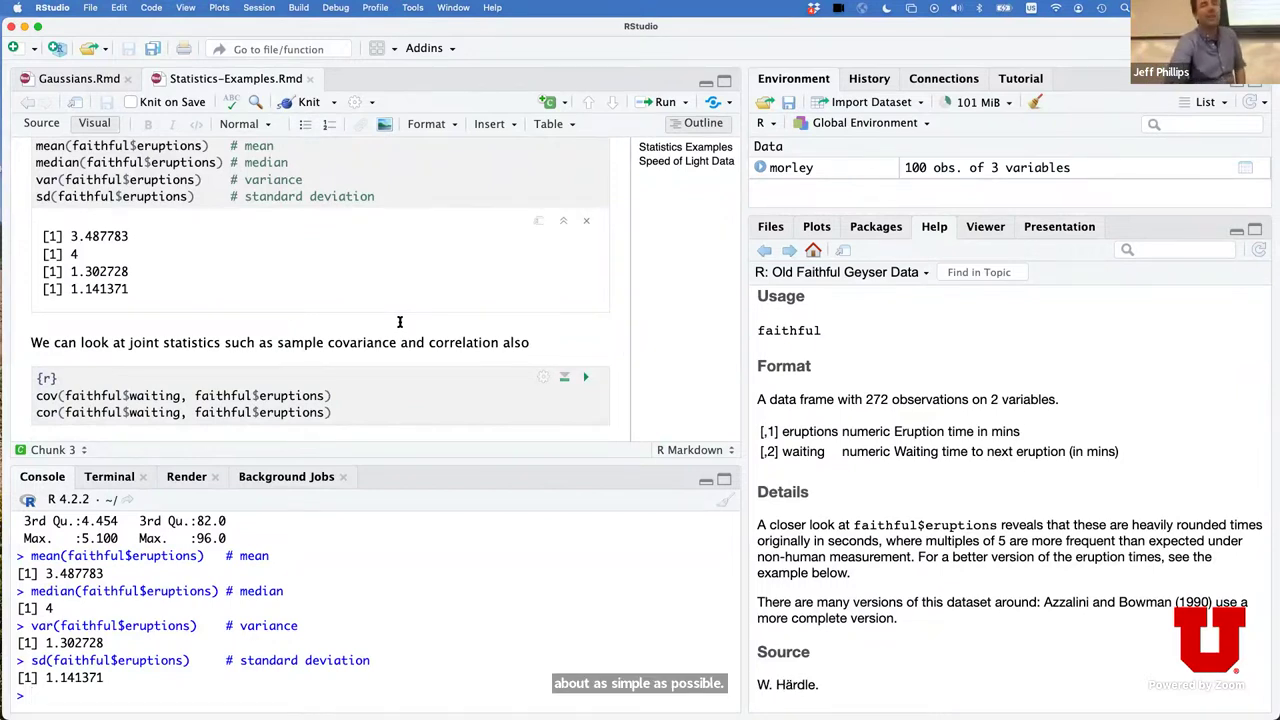
scroll(420, 321, down, 4)
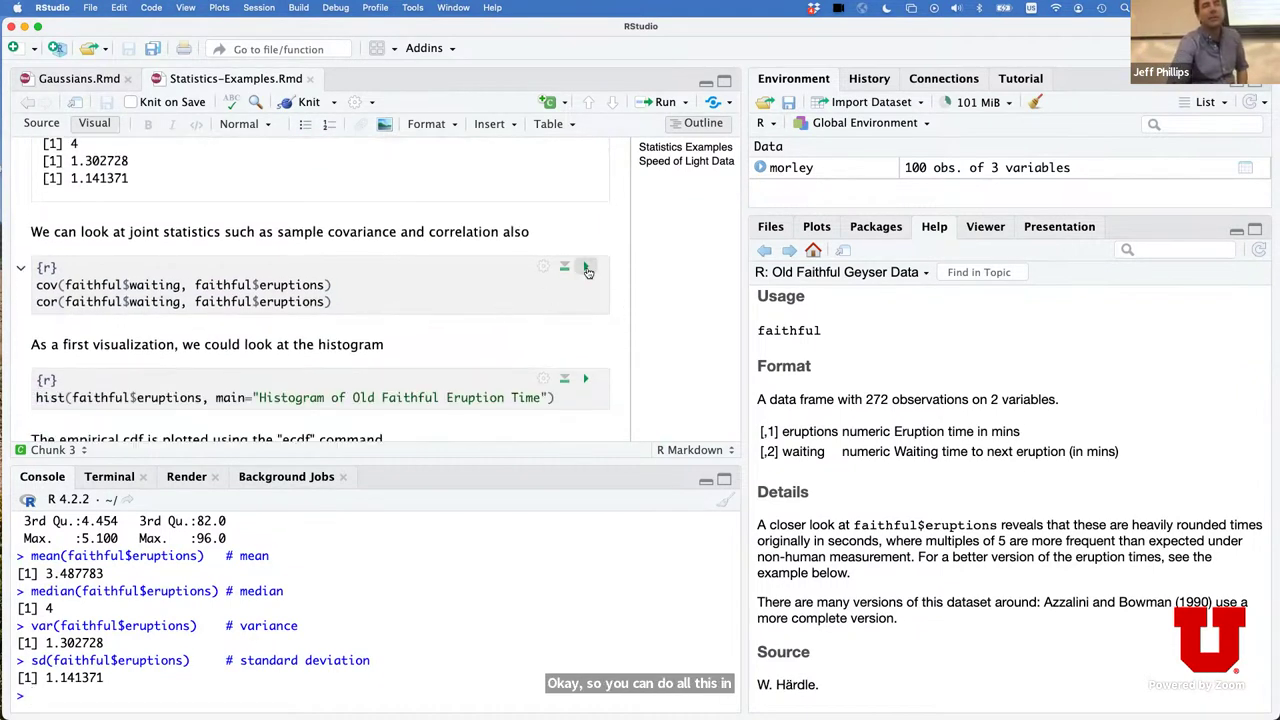
click(587, 271)
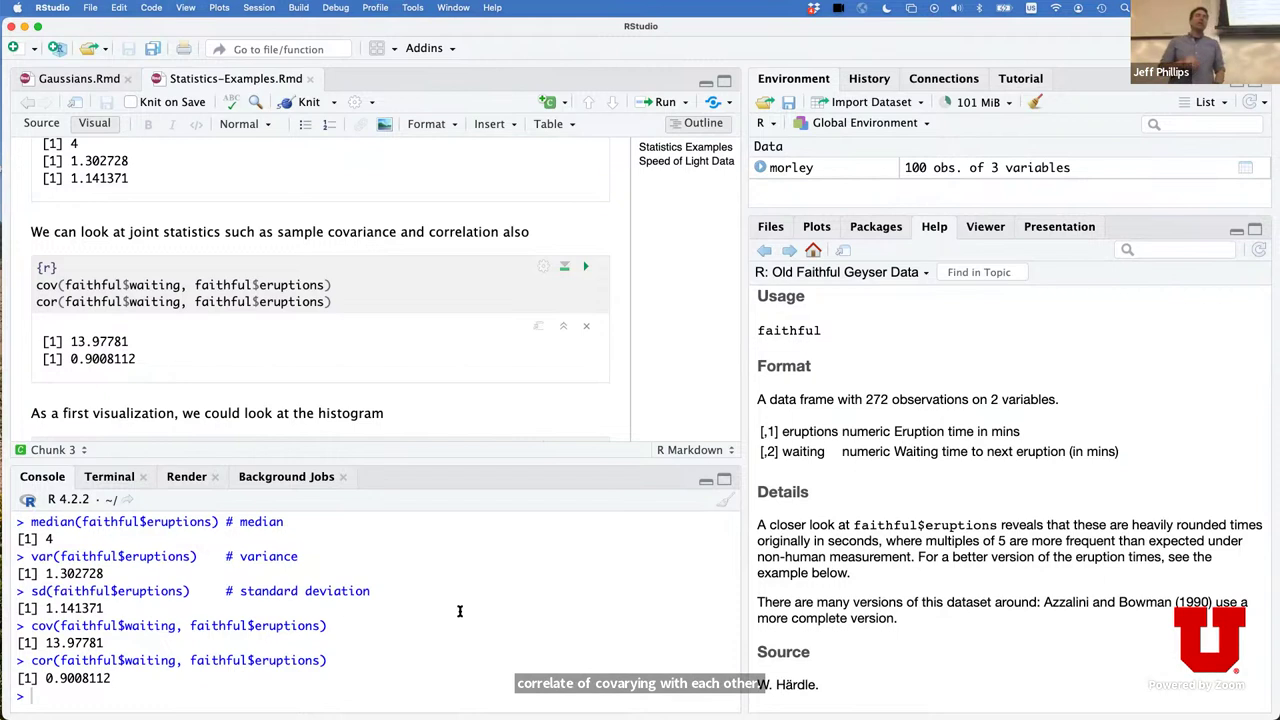
drag(104, 642, 40, 642)
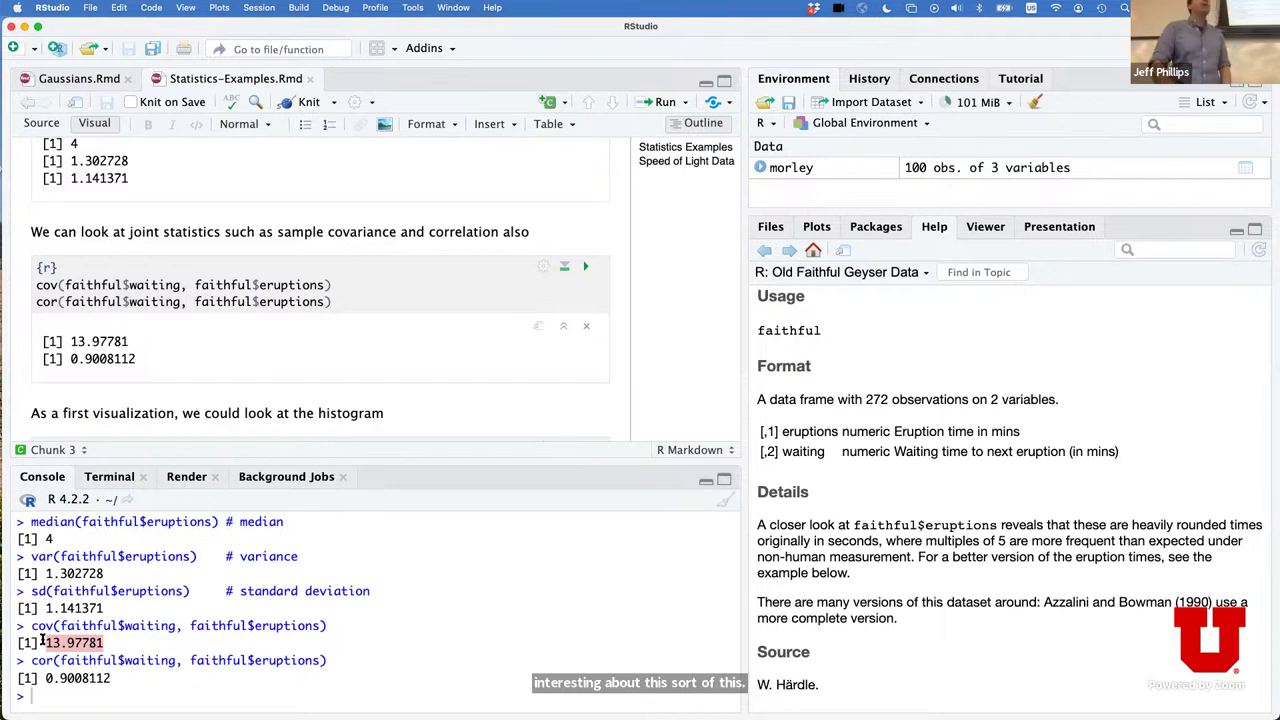
Run the eruption time histogram chunk, redraw the histogram from the Console and widen the pane that shows plots.
scroll(257, 387, down, 2)
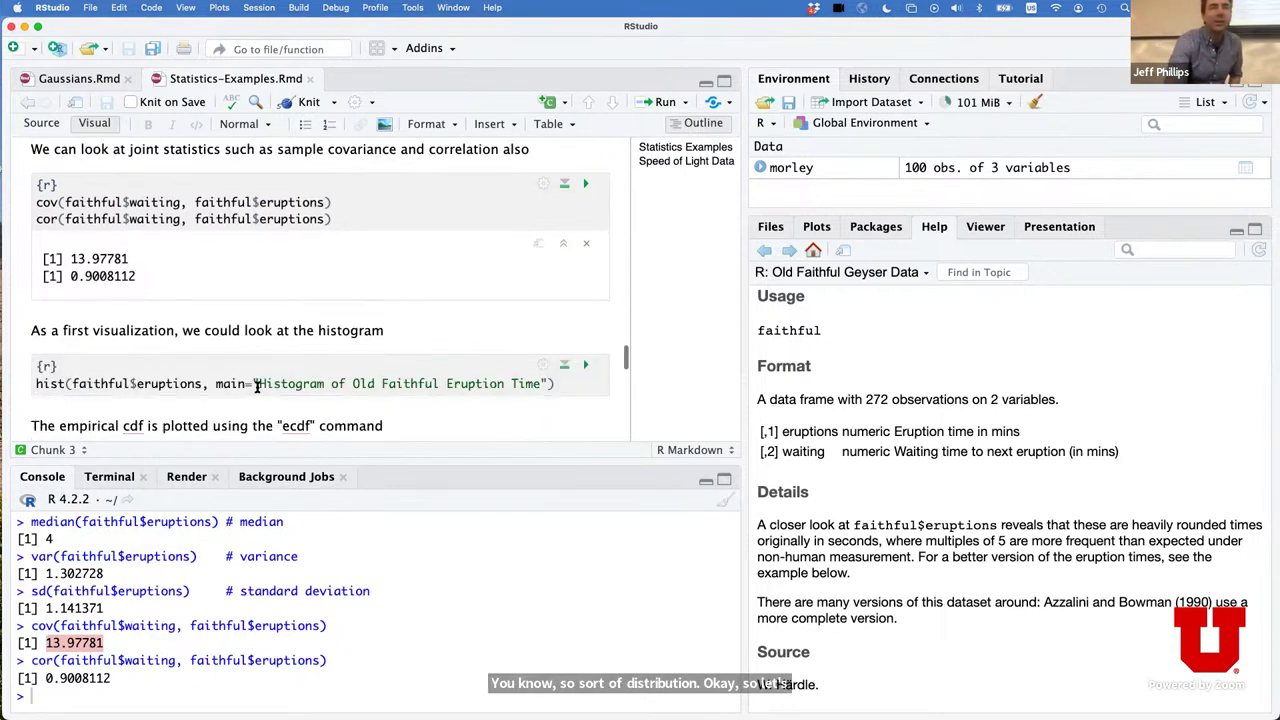
scroll(257, 387, down, 2)
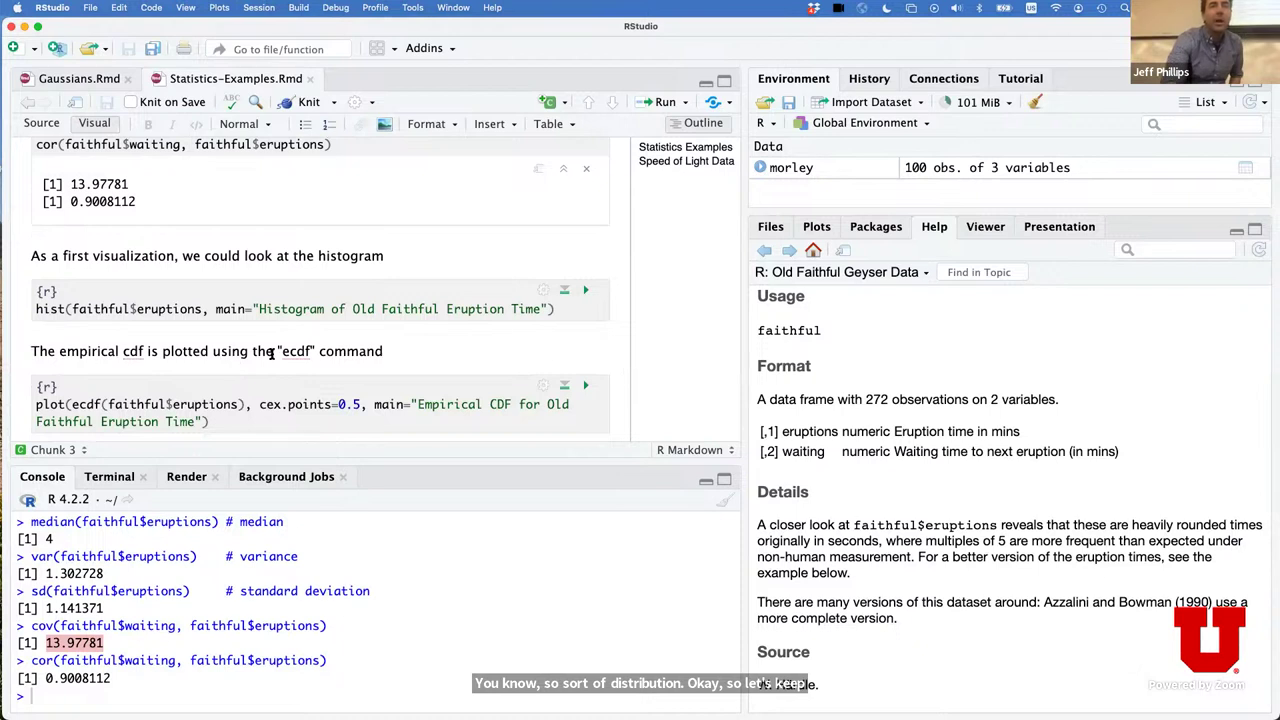
click(587, 291)
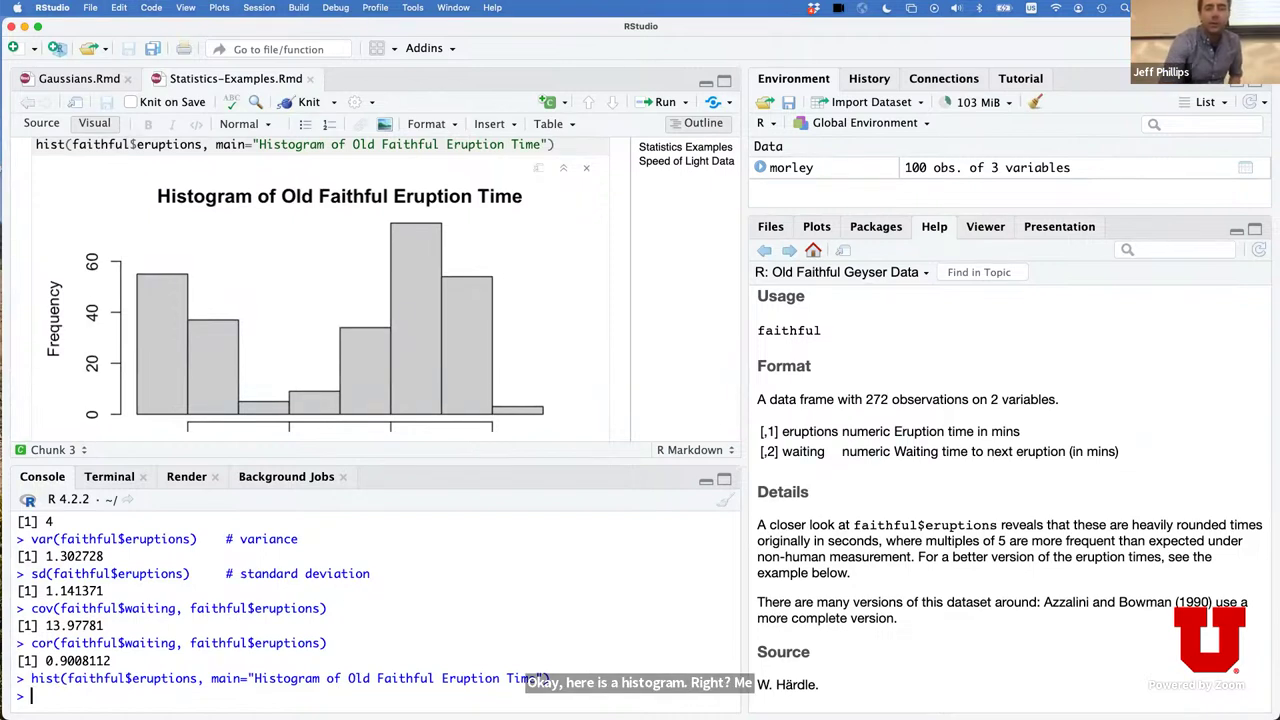
key(Up)
key(Return)
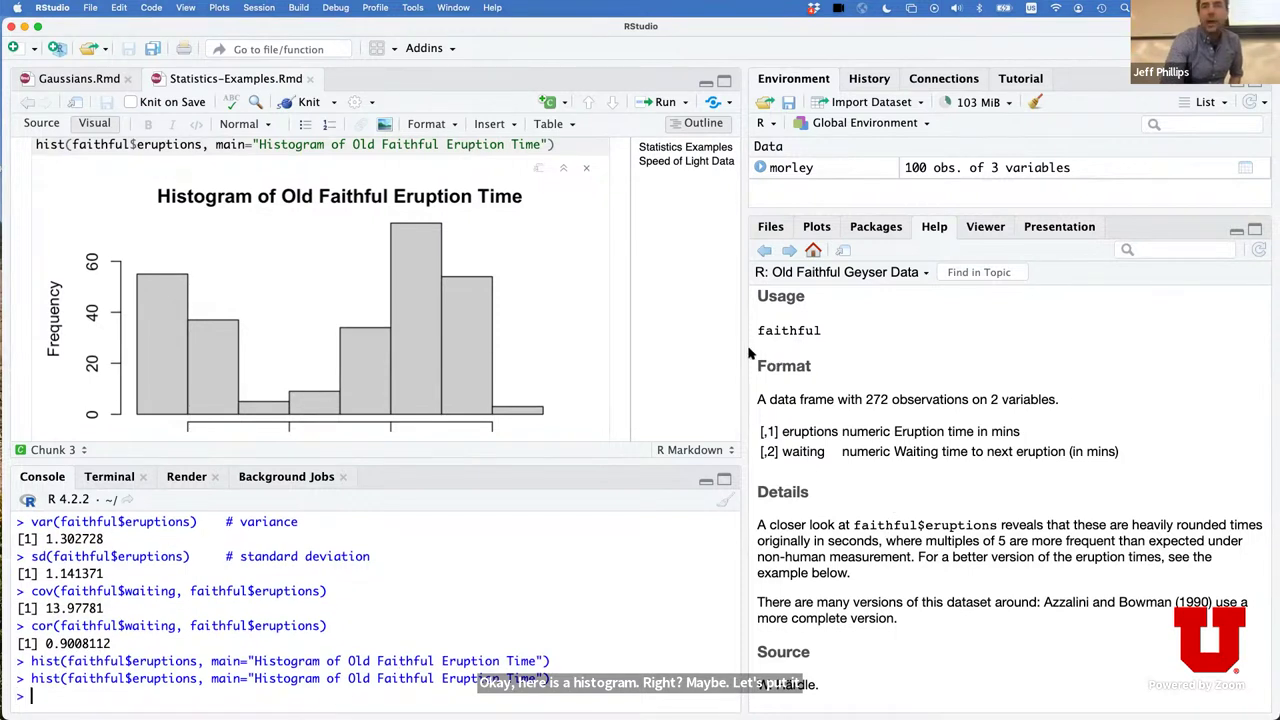
drag(739, 350, 626, 357)
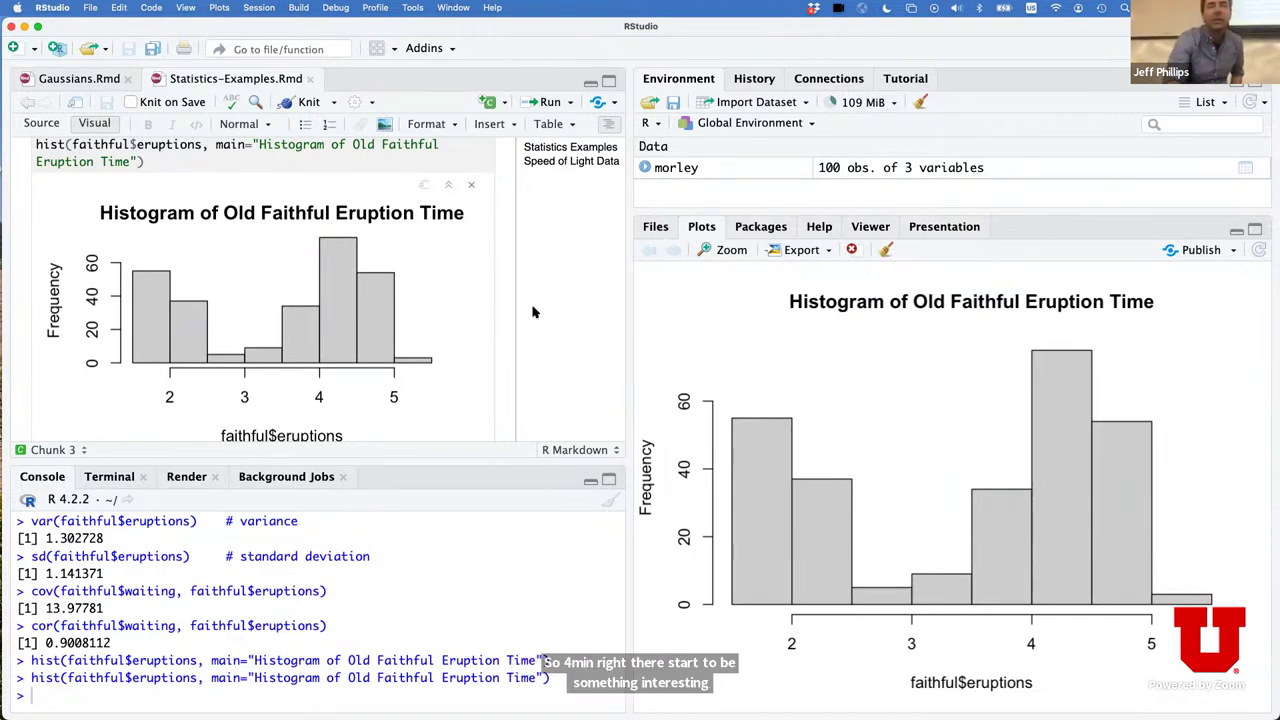
Run the empirical CDF chunk for faithful$eruptions, replot it from the Console and highlight ecdf in the command.
scroll(496, 311, up, 3)
scroll(496, 311, down, 6)
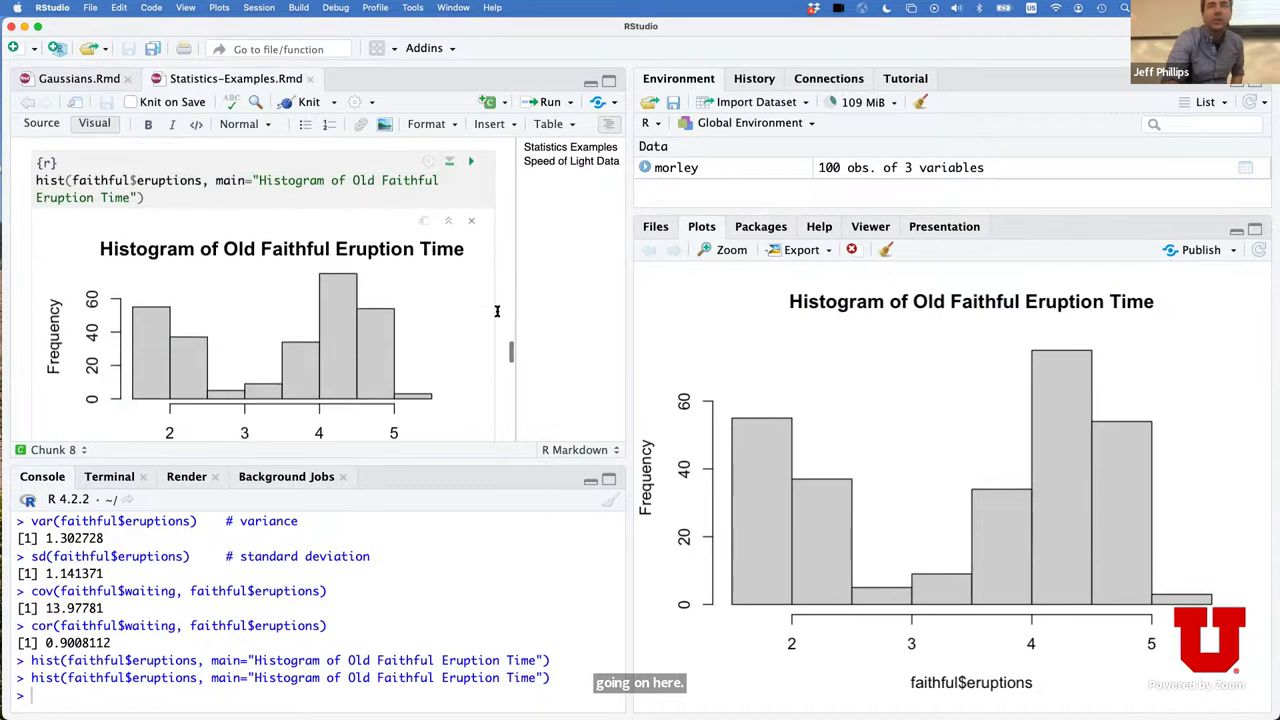
scroll(496, 311, down, 1)
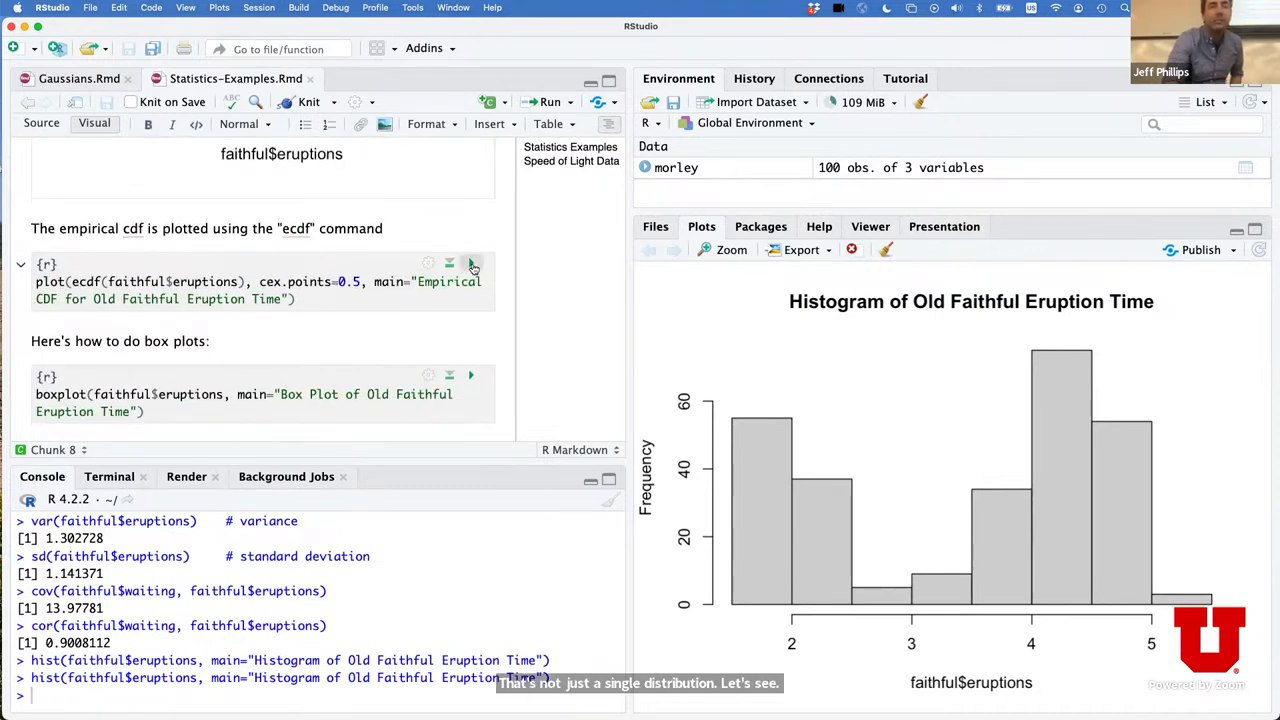
click(472, 264)
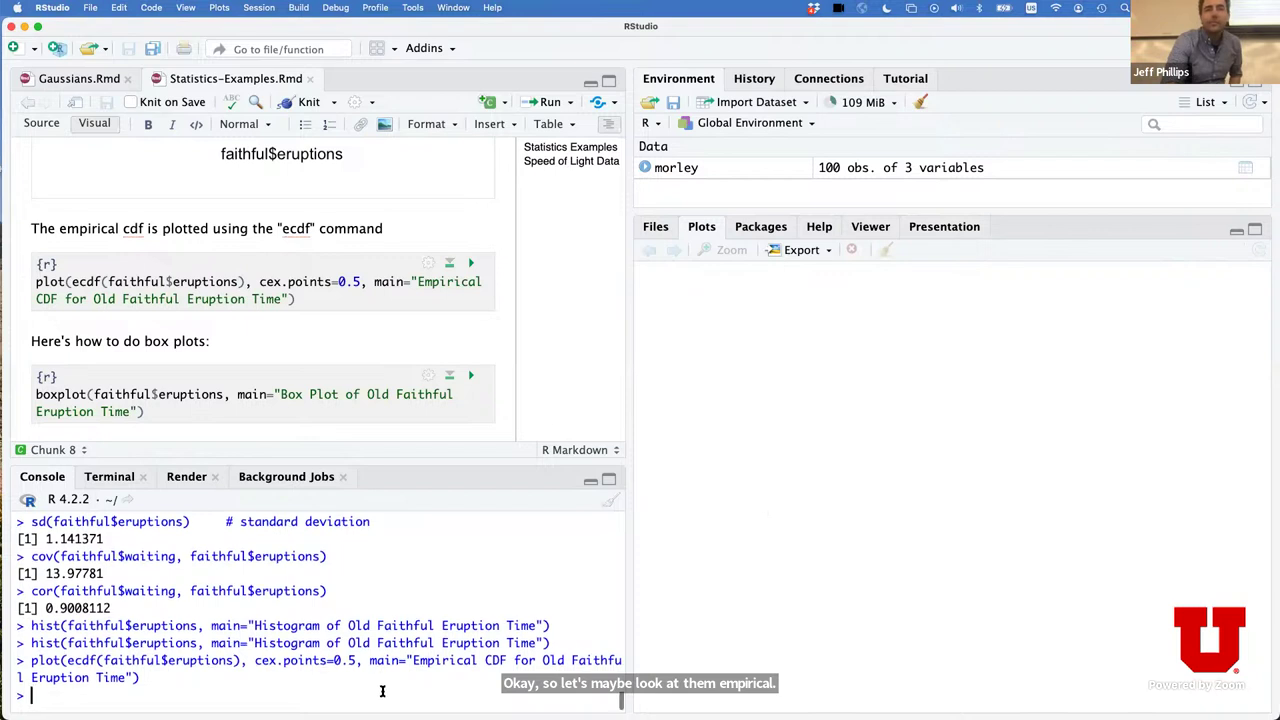
key(Up)
key(Return)
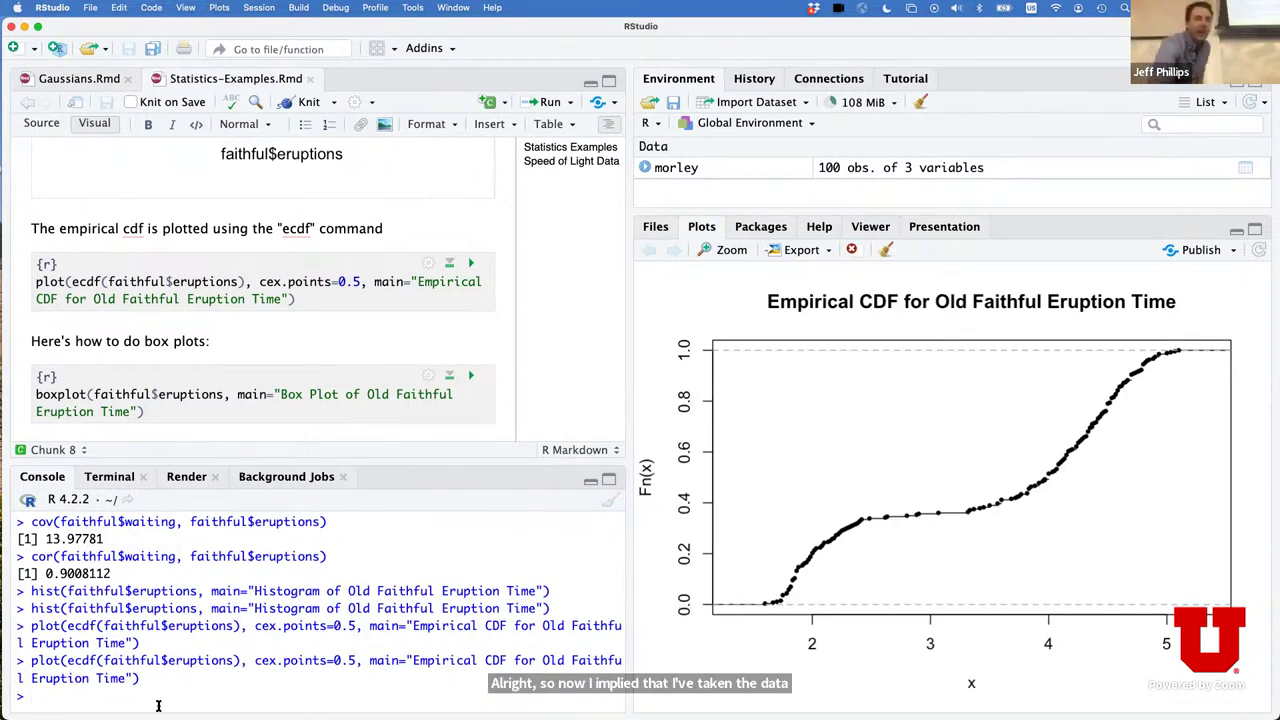
drag(66, 660, 96, 660)
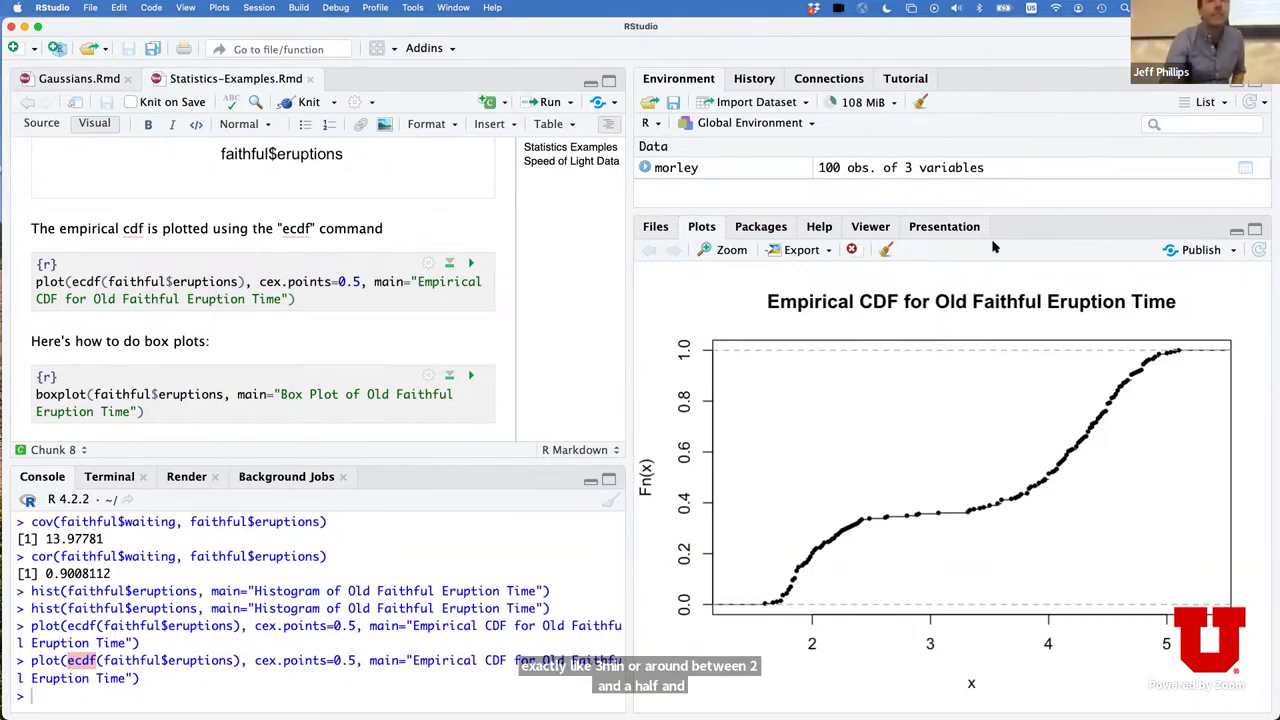
Run the chunk that draws the scatter plot of Old Faithful waiting versus eruption times.
scroll(478, 325, down, 5)
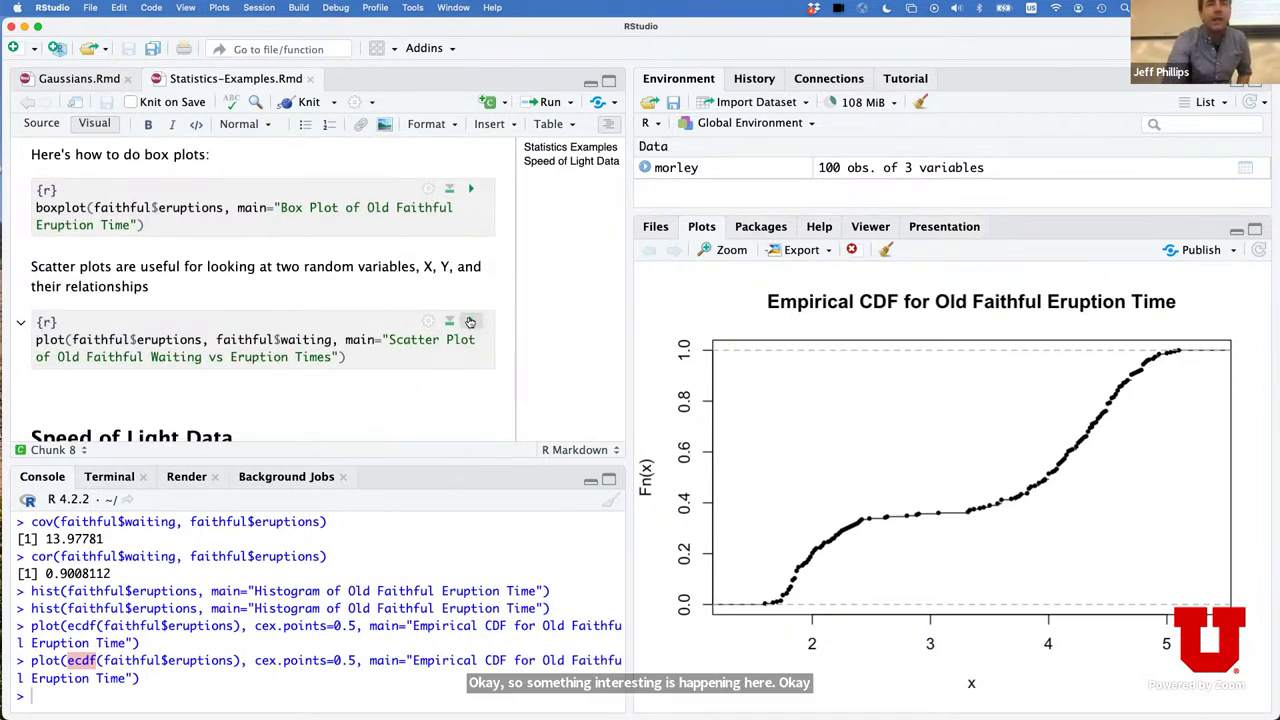
click(470, 322)
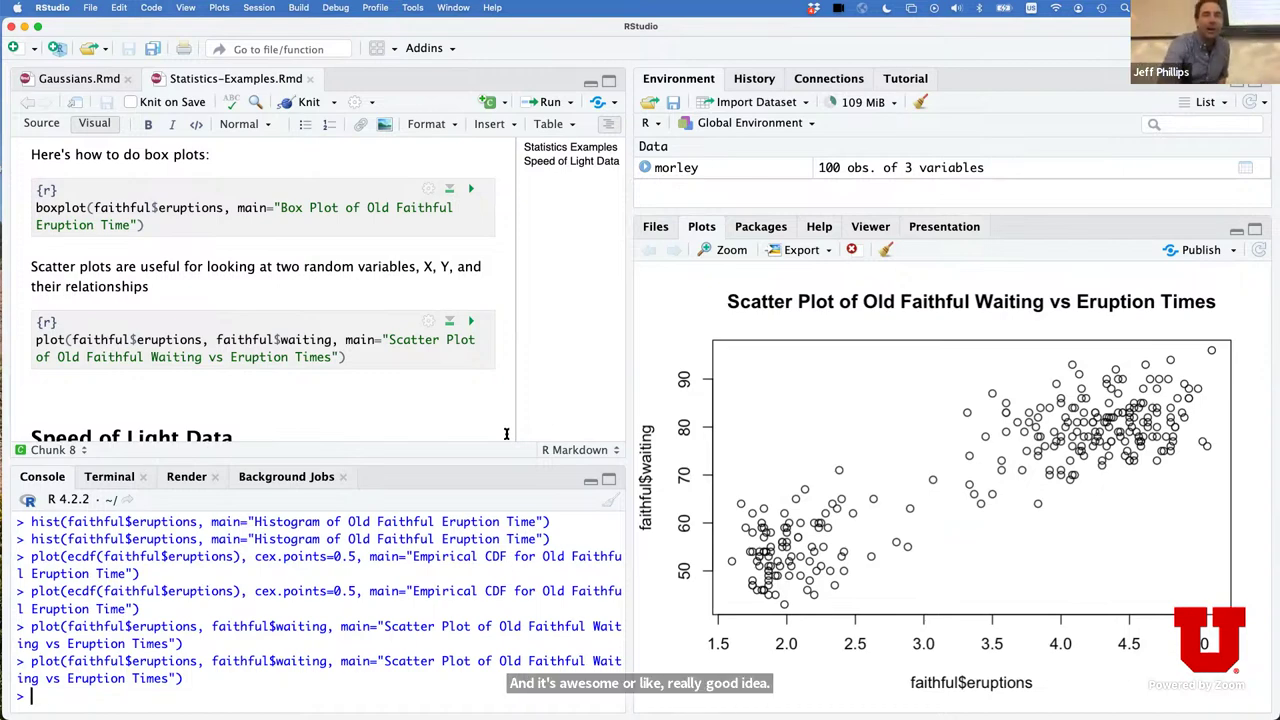
Run the Speed of Light Data chunk that draws the box plot of the Michelson-Morley experiments.
scroll(478, 405, down, 5)
scroll(478, 405, down, 3)
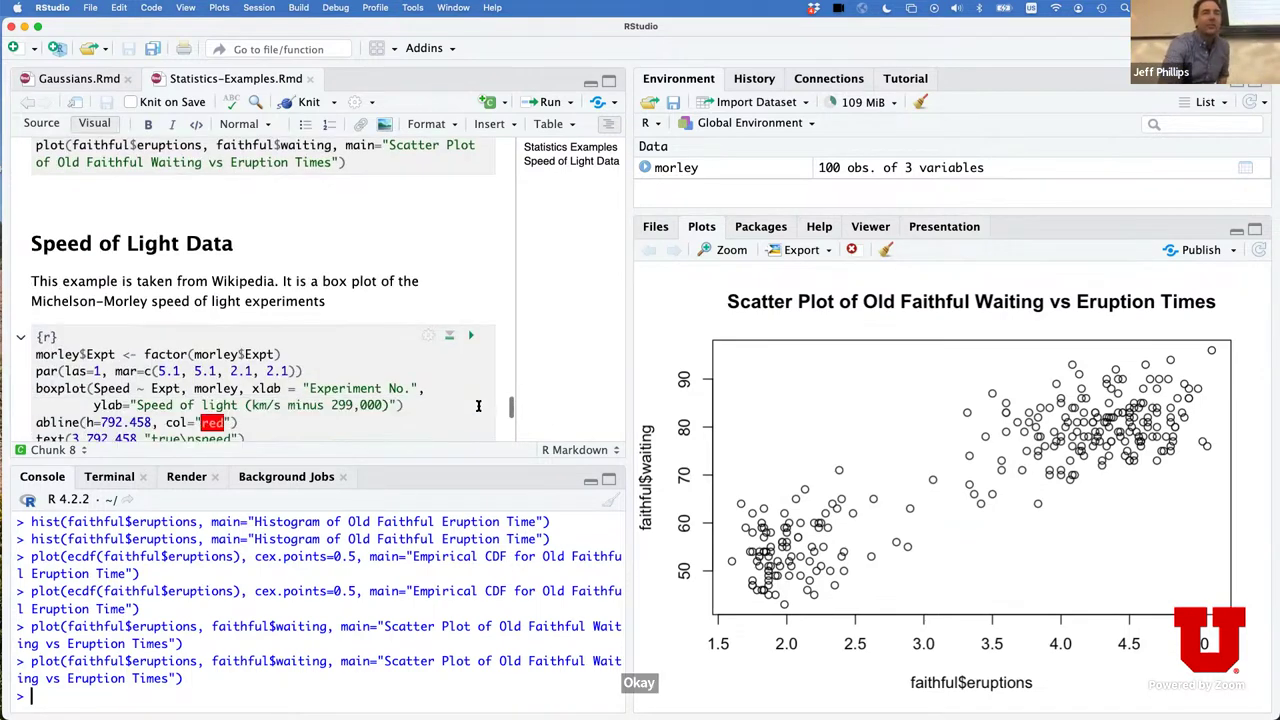
scroll(478, 405, down, 1)
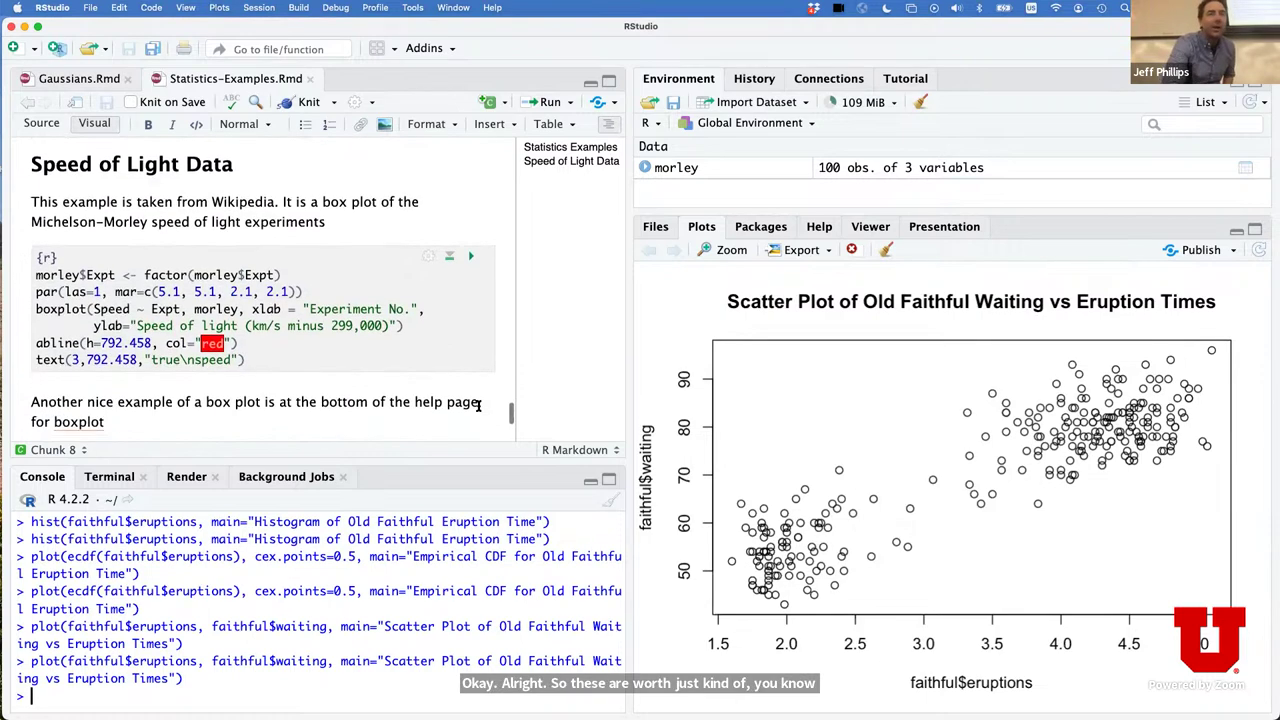
scroll(478, 405, down, 2)
scroll(478, 408, up, 10)
scroll(478, 409, up, 1)
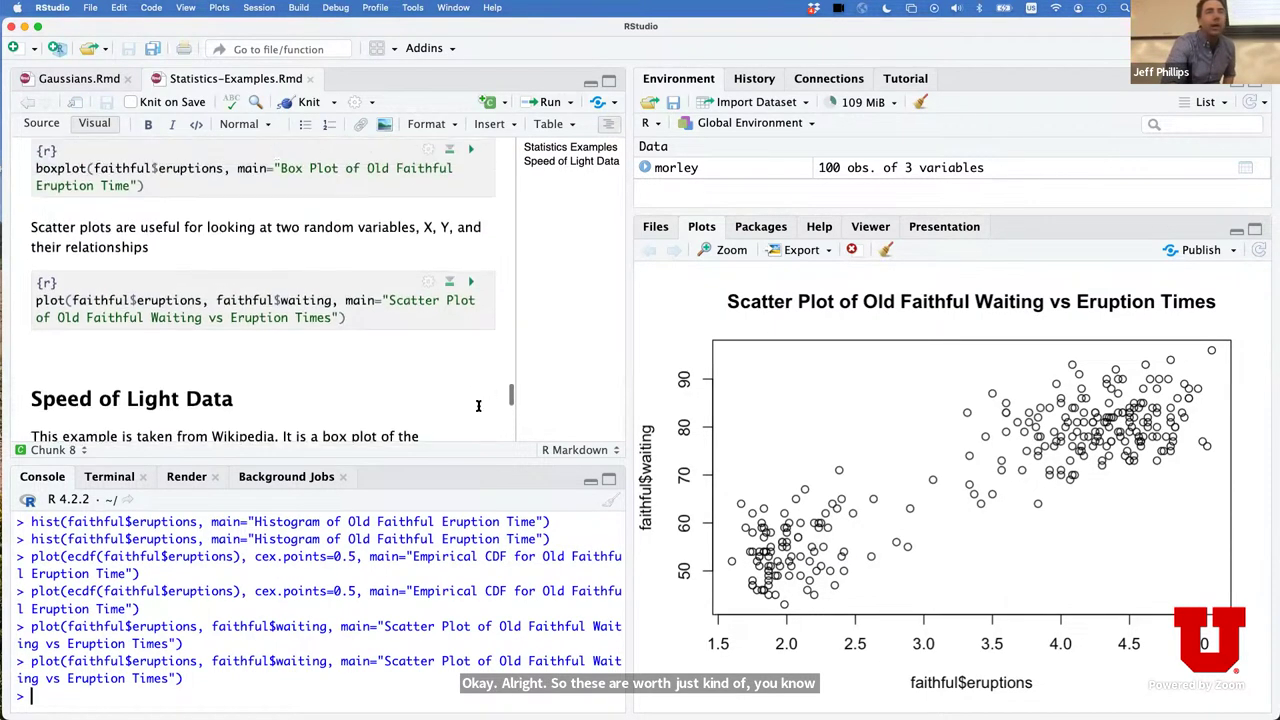
scroll(478, 405, down, 5)
scroll(478, 405, down, 3)
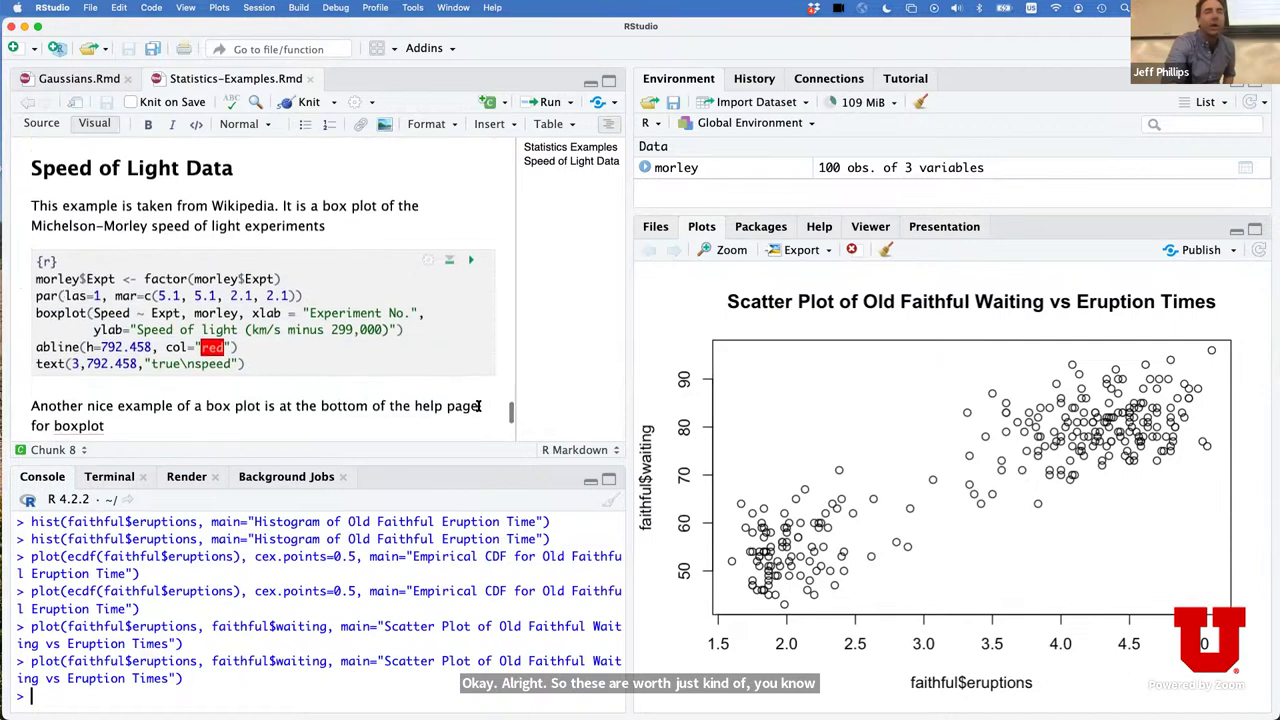
scroll(473, 351, down, 5)
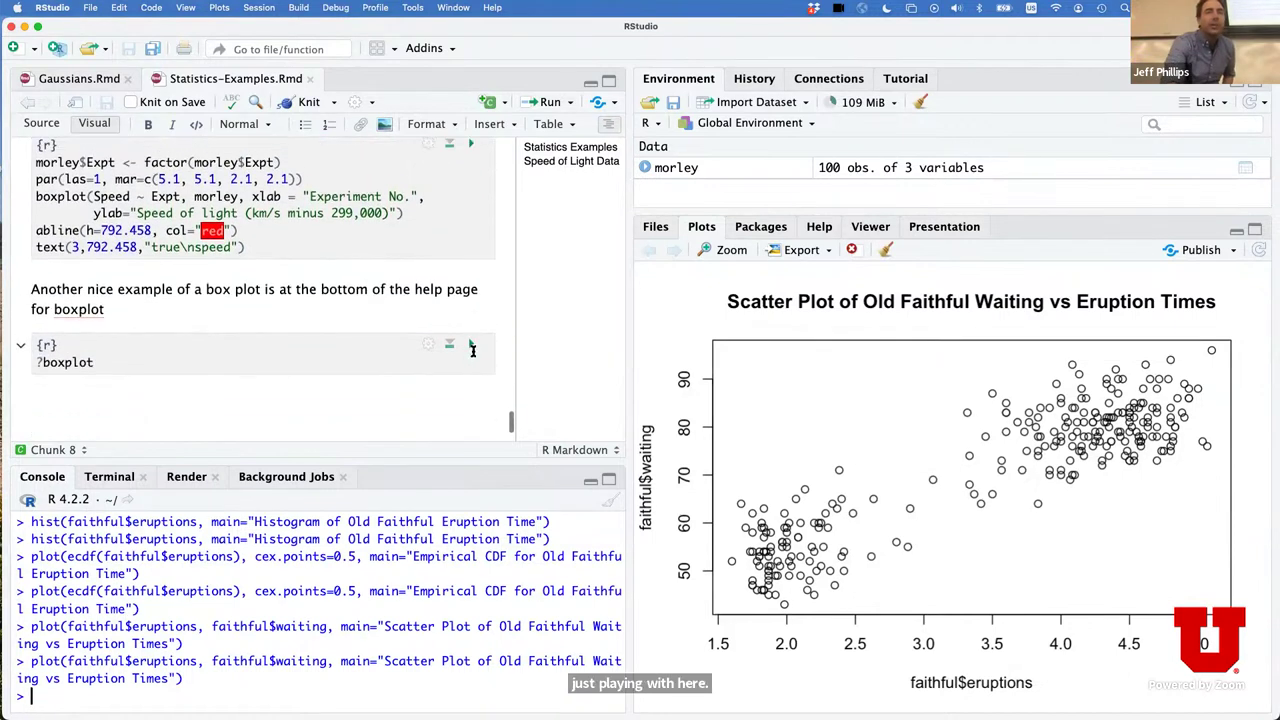
scroll(473, 351, up, 5)
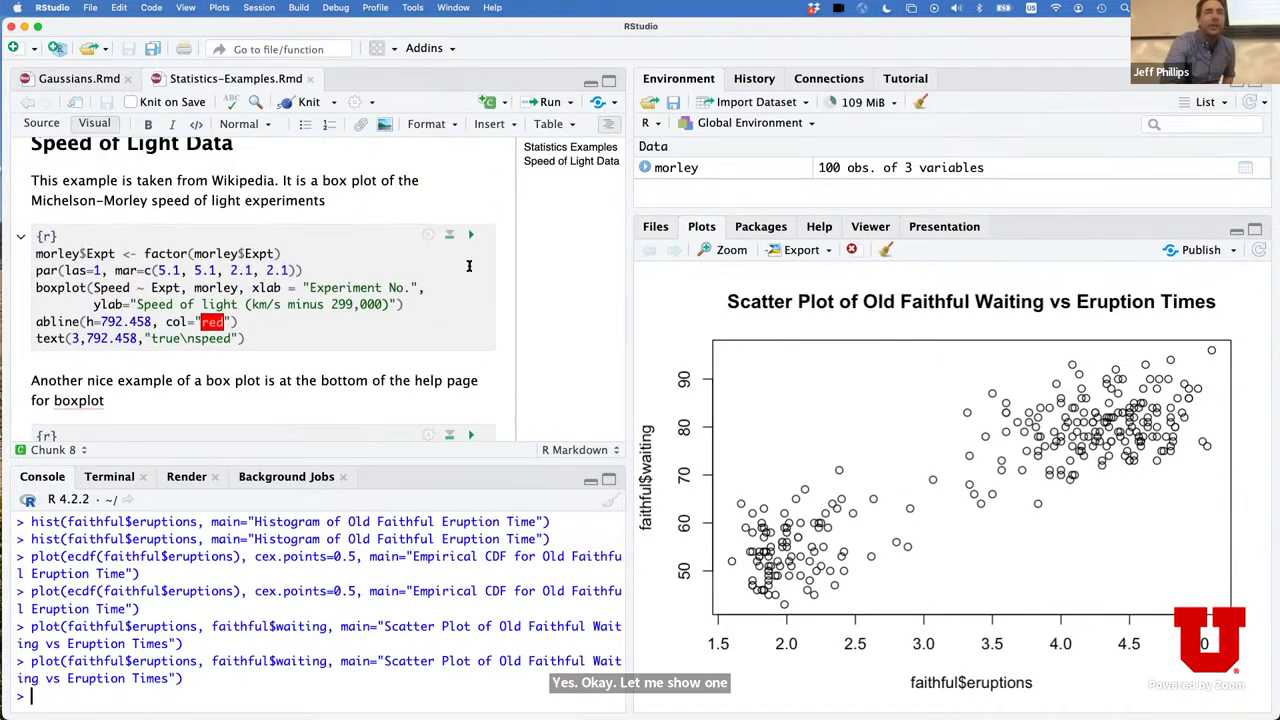
scroll(472, 255, up, 1)
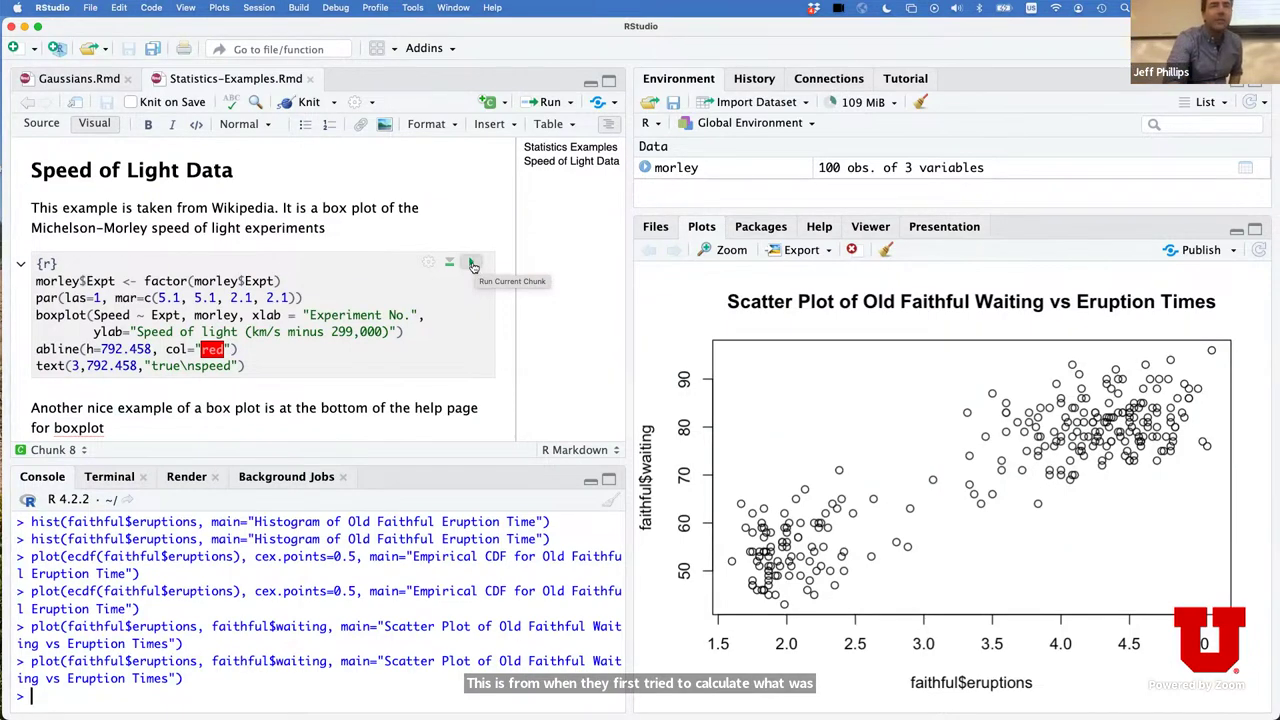
click(472, 264)
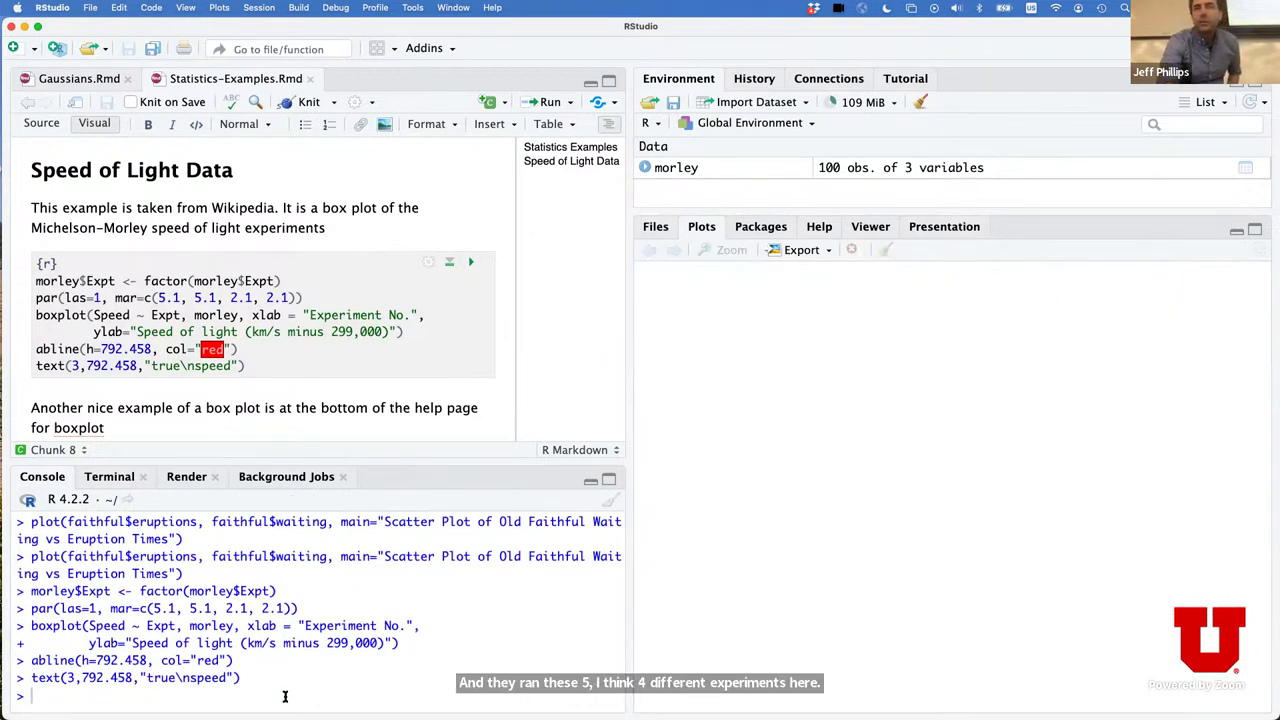
Rerun the par command with las=1 and mar=c(5.1, 5.1, 2.1, 2.1) in the Console.
key(Up)
key(Up)
key(Up)
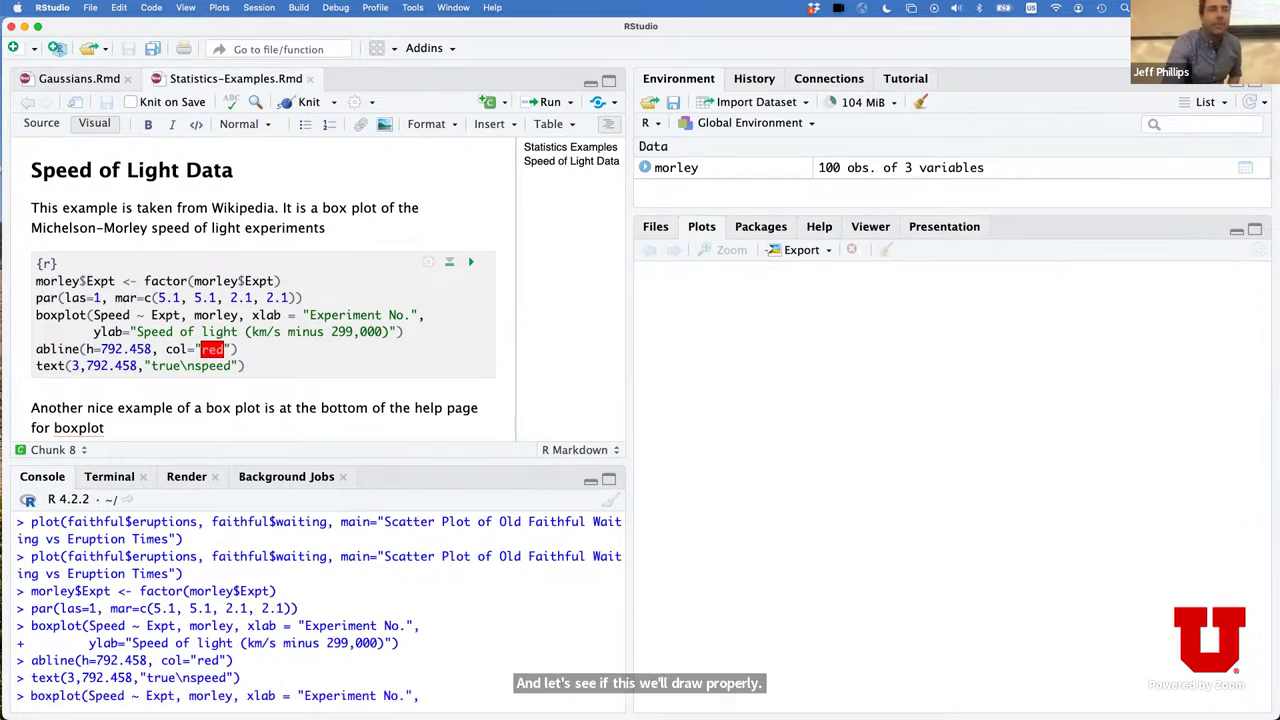
key(Up)
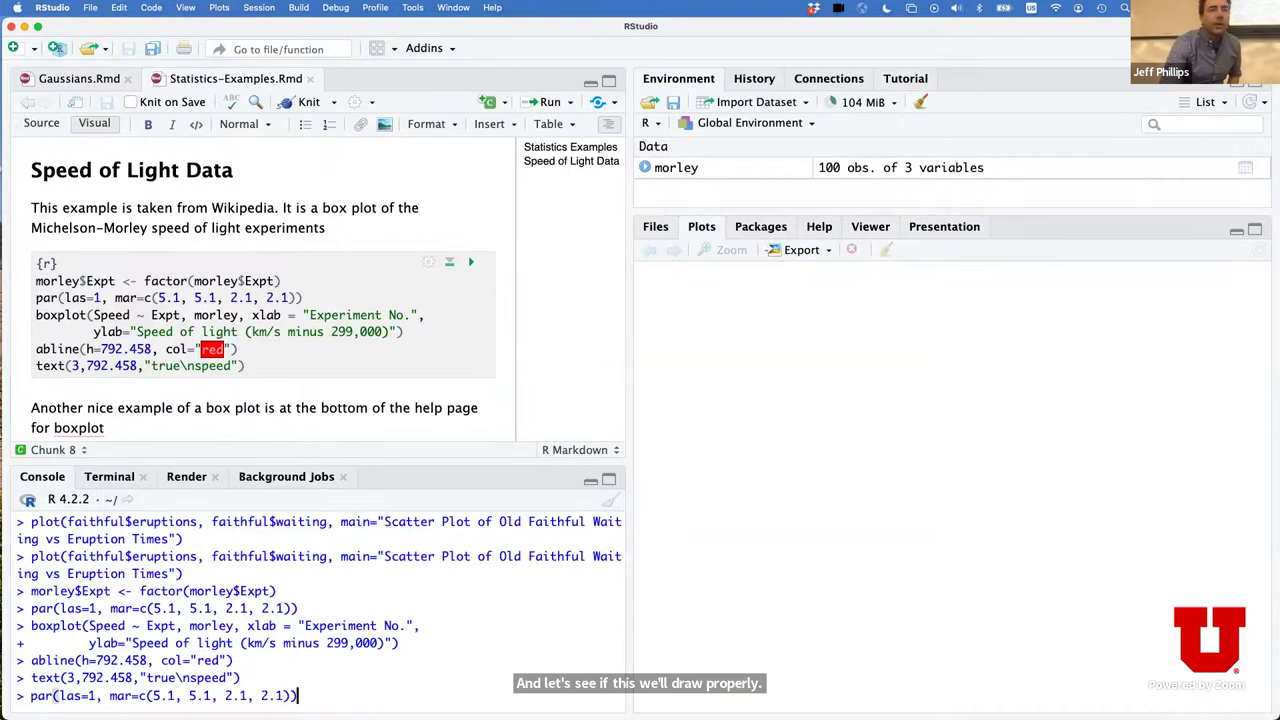
key(Return)
Rerun the two-line boxplot command for Speed ~ Expt in the Console, with the Experiment No. and Speed of light axis labels.
key(Up)
key(Up)
key(Up)
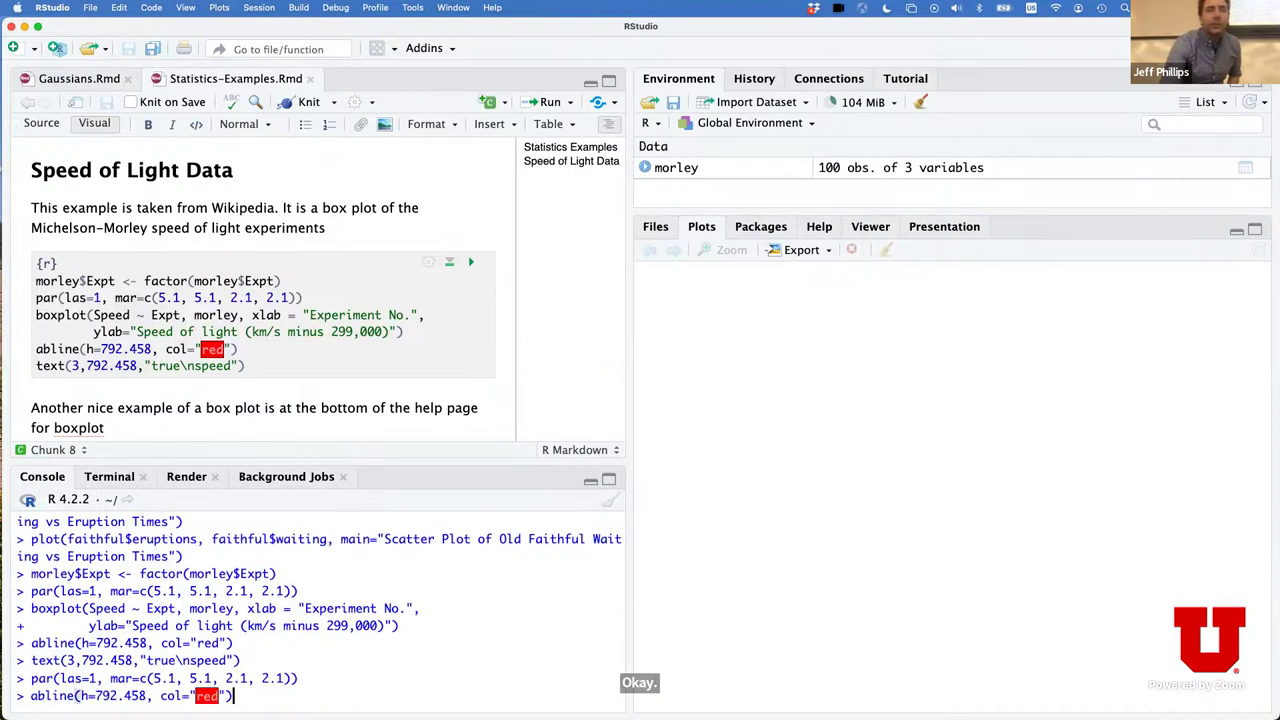
key(Up)
key(Up)
key(Return)
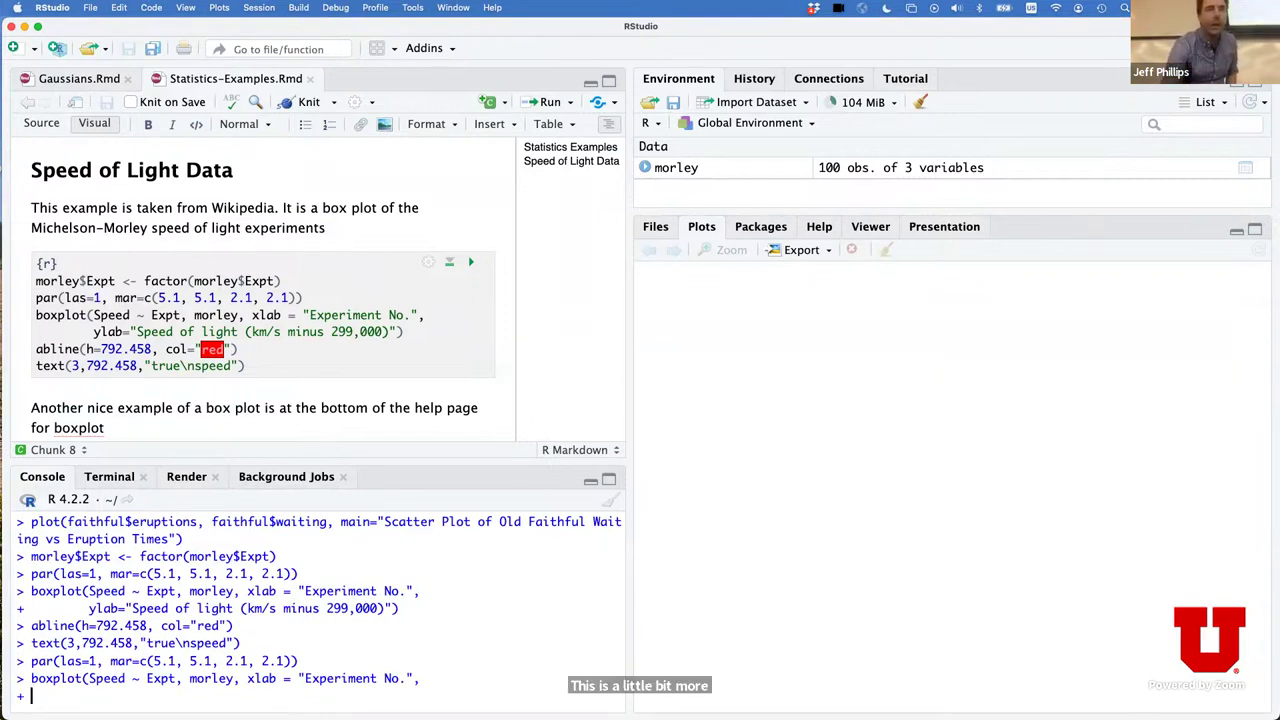
text(text(3,792.458,"true\nspeed"))
key(Up)
key(Up)
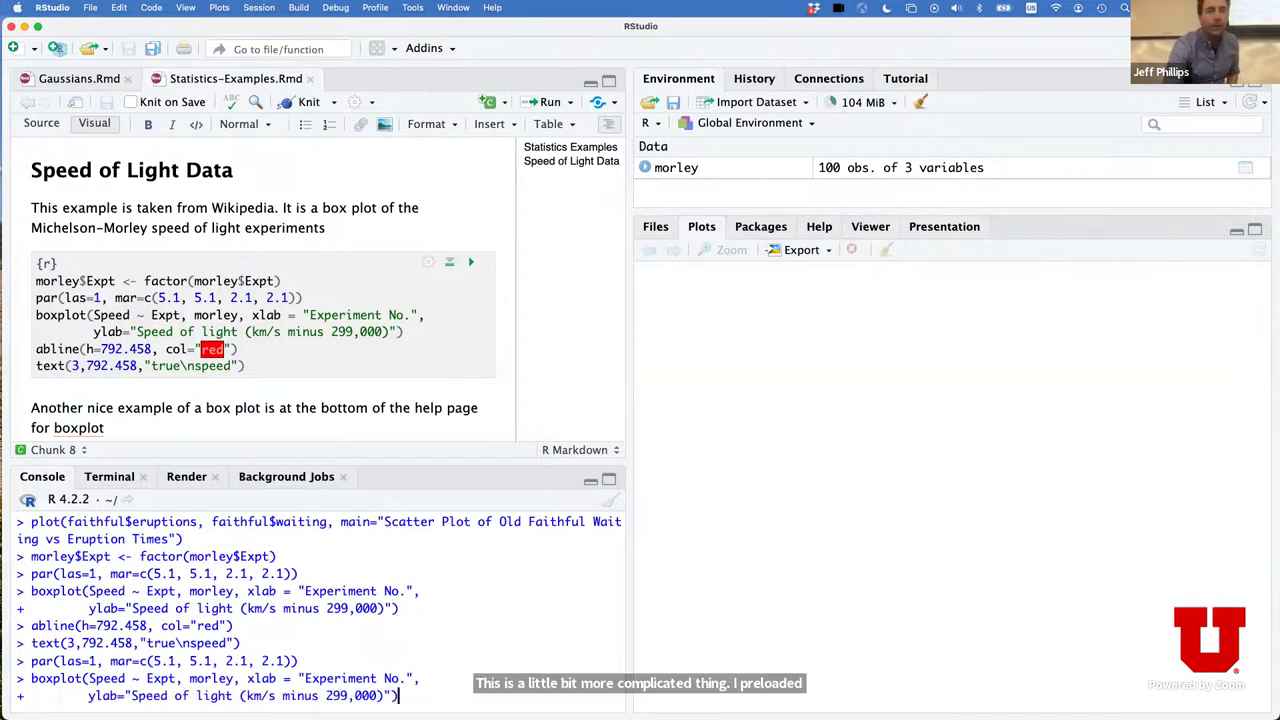
key(Return)
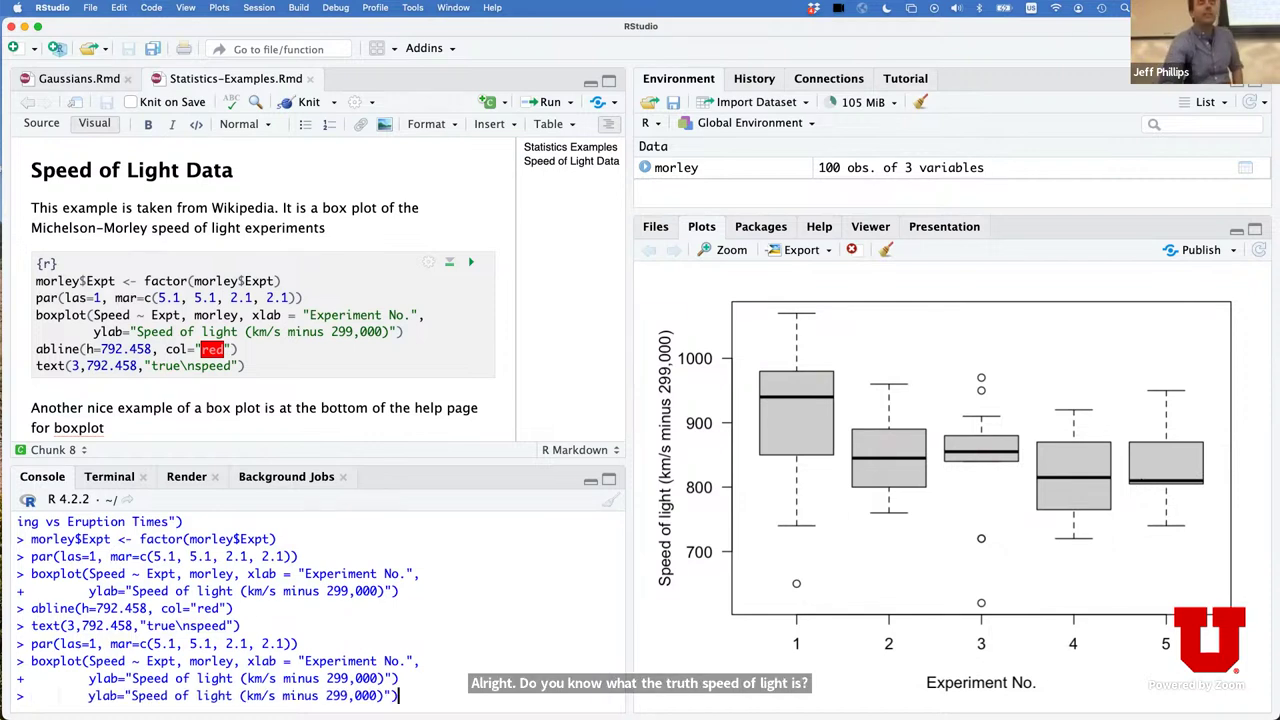
Add the red horizontal line at 792.458 to the box plot by rerunning the abline command in the Console.
key(Up)
key(Up)
key(Up)
key(Up)
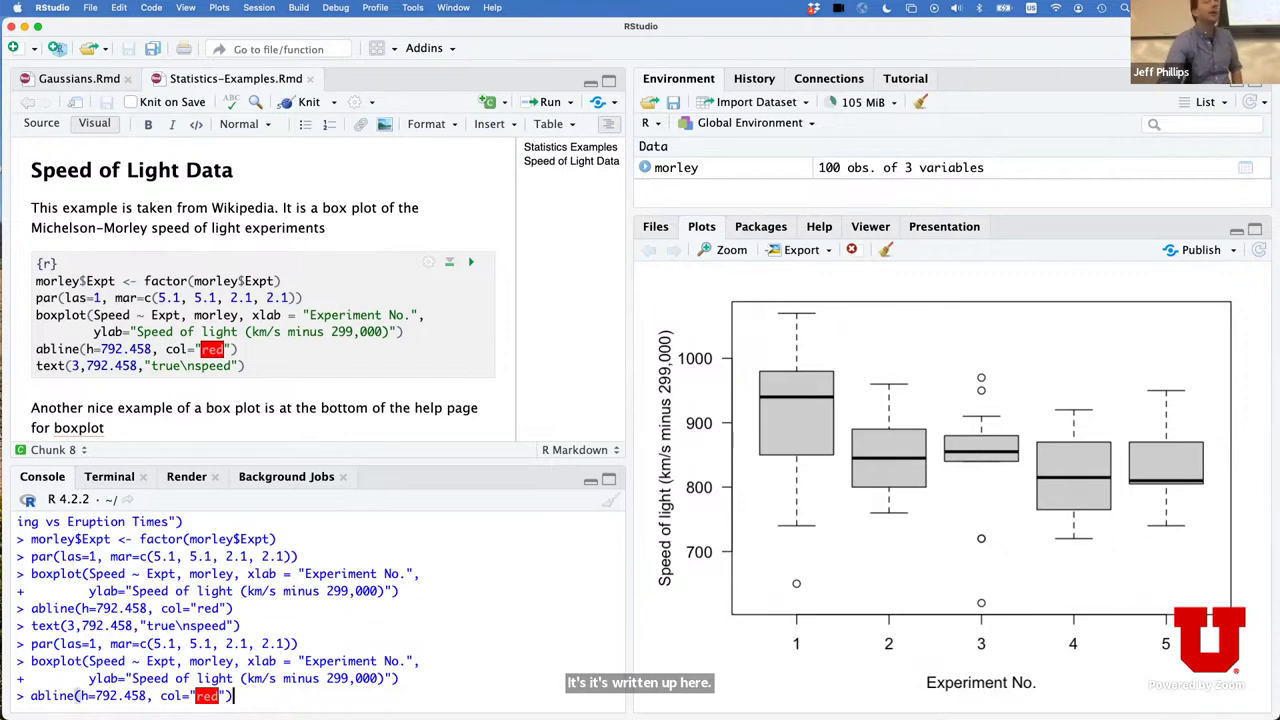
key(Return)
Label the line by rerunning text(3,792.458,"true\nspeed") in the Console.
key(Up)
key(Up)
key(Up)
key(Up)
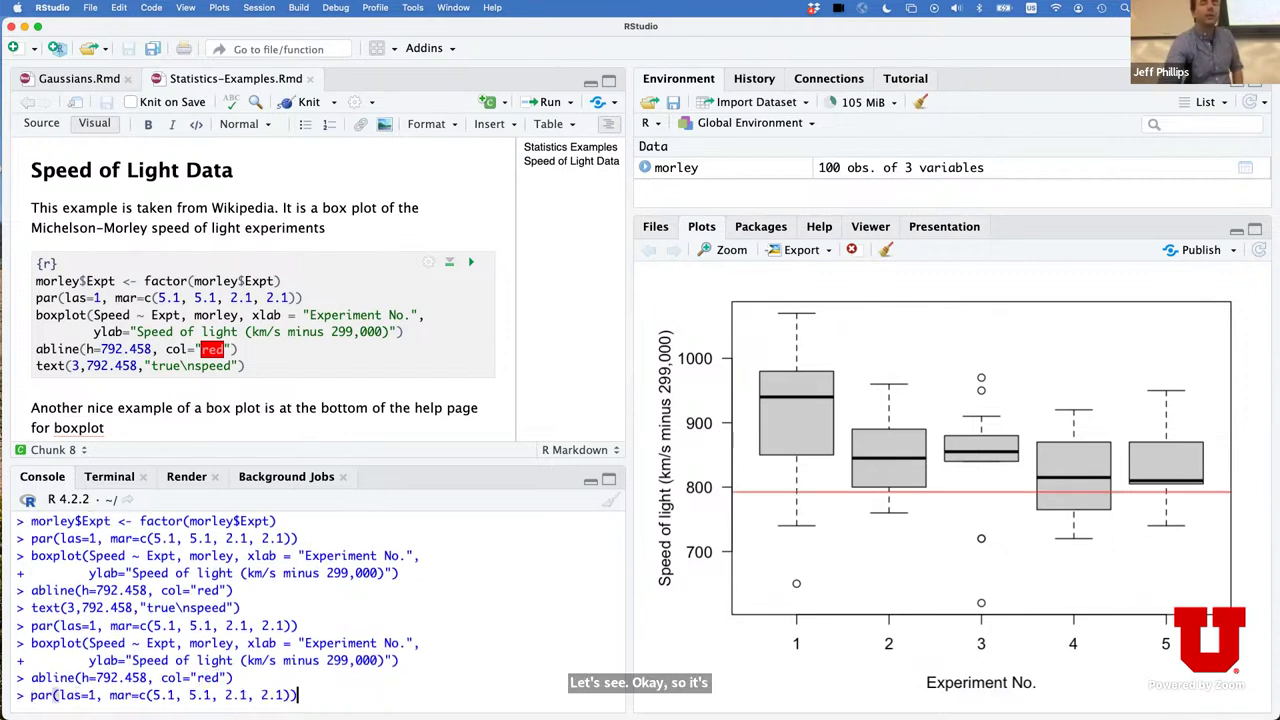
key(Return)
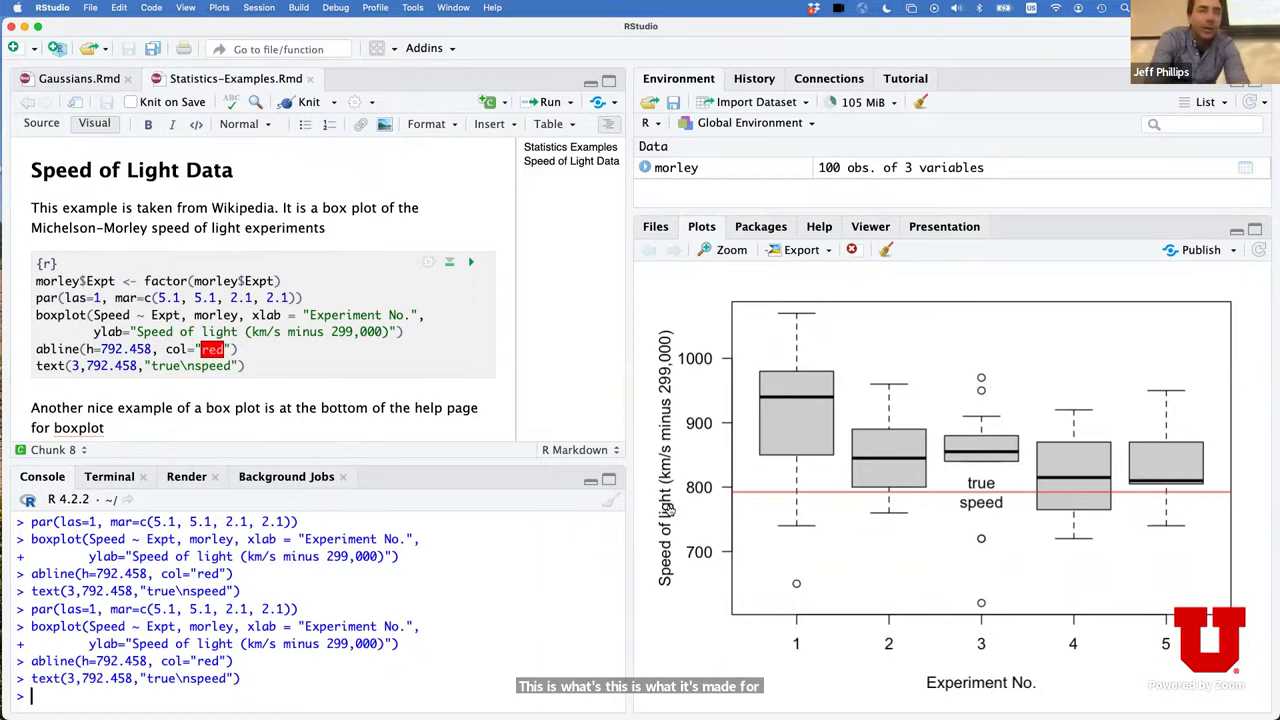
Switch to the QuickTime Player movie recording window, make it full screen and advance the L12-IntroToStats slides to Sampling Distributions.
key(super+Tab)
mouse_move(734, 214)
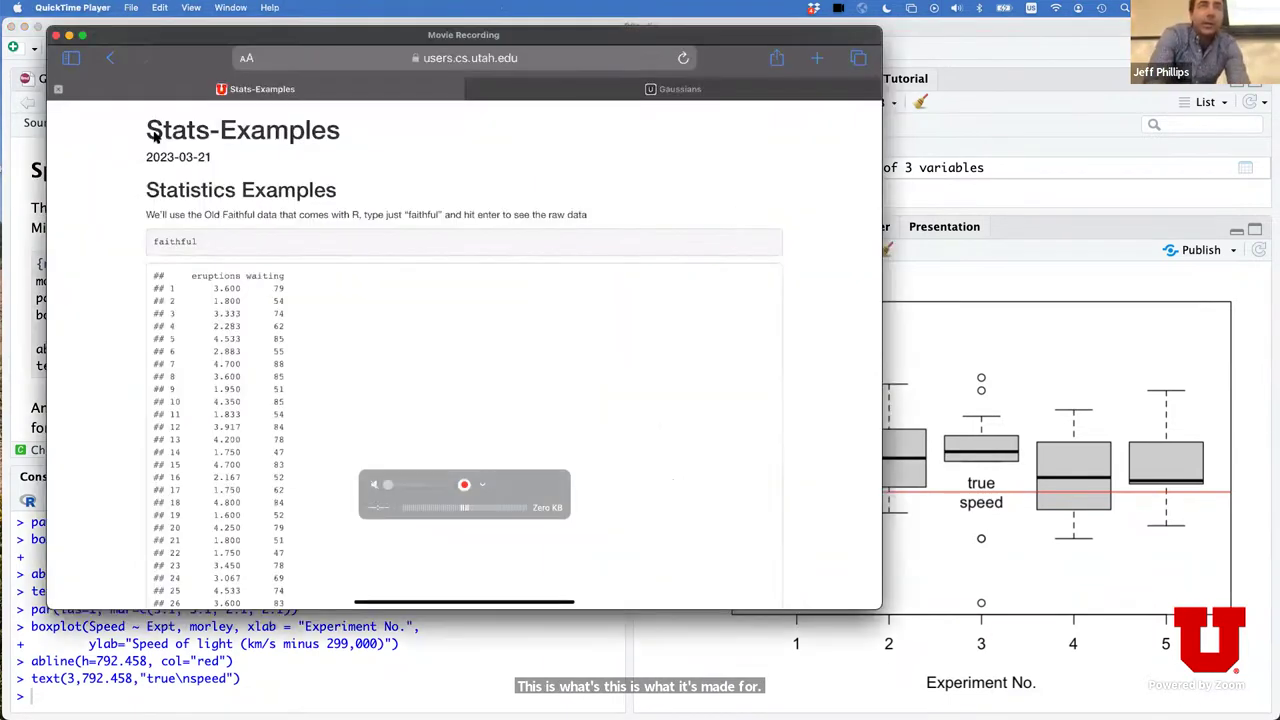
mouse_move(82, 35)
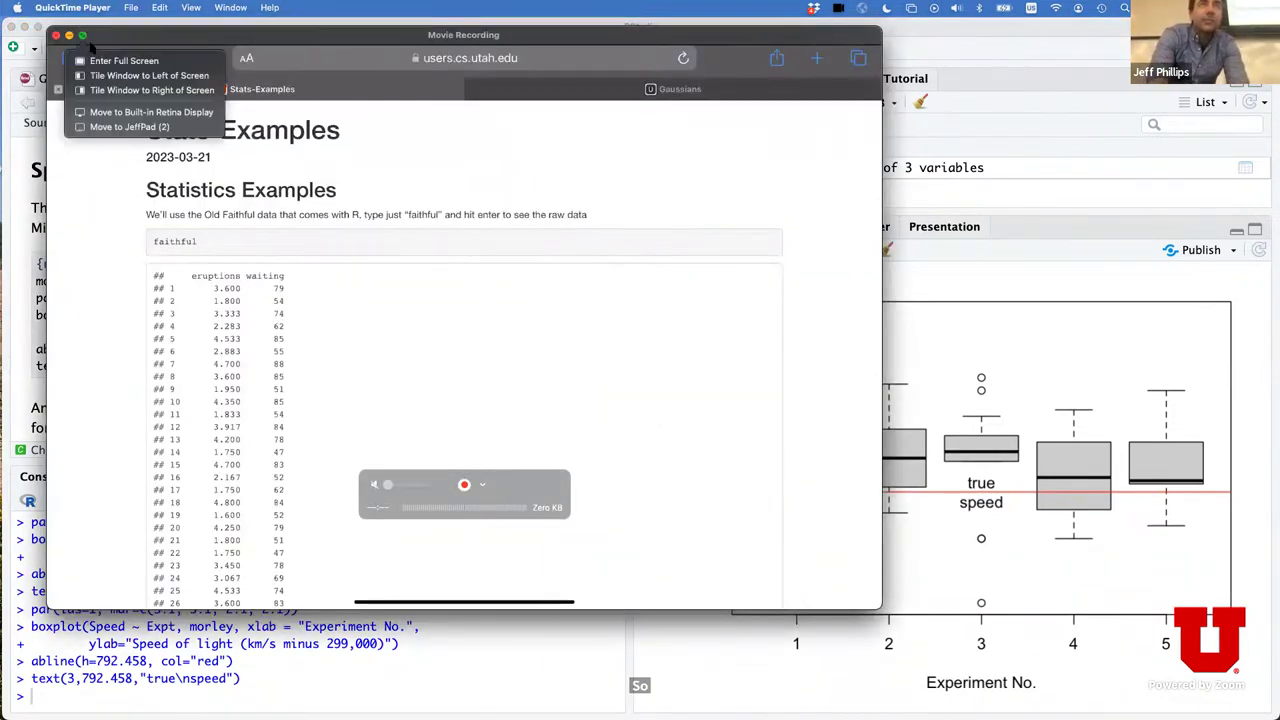
click(97, 62)
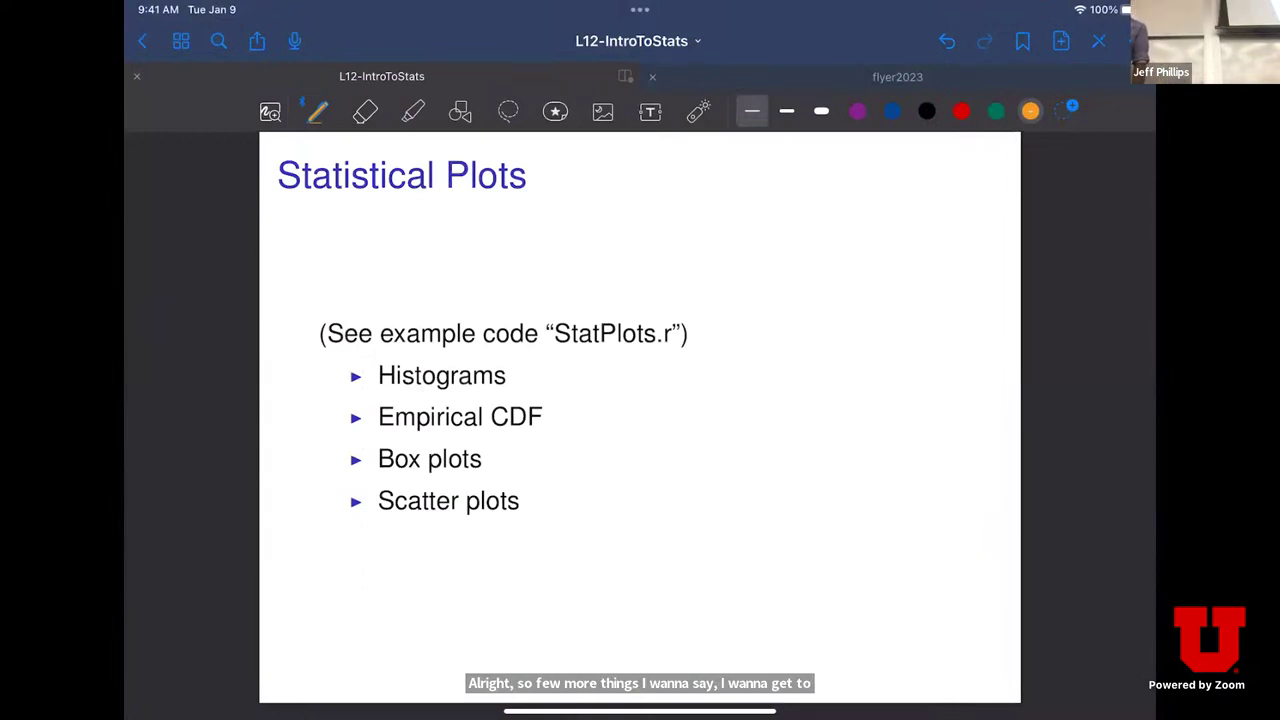
key(Right)
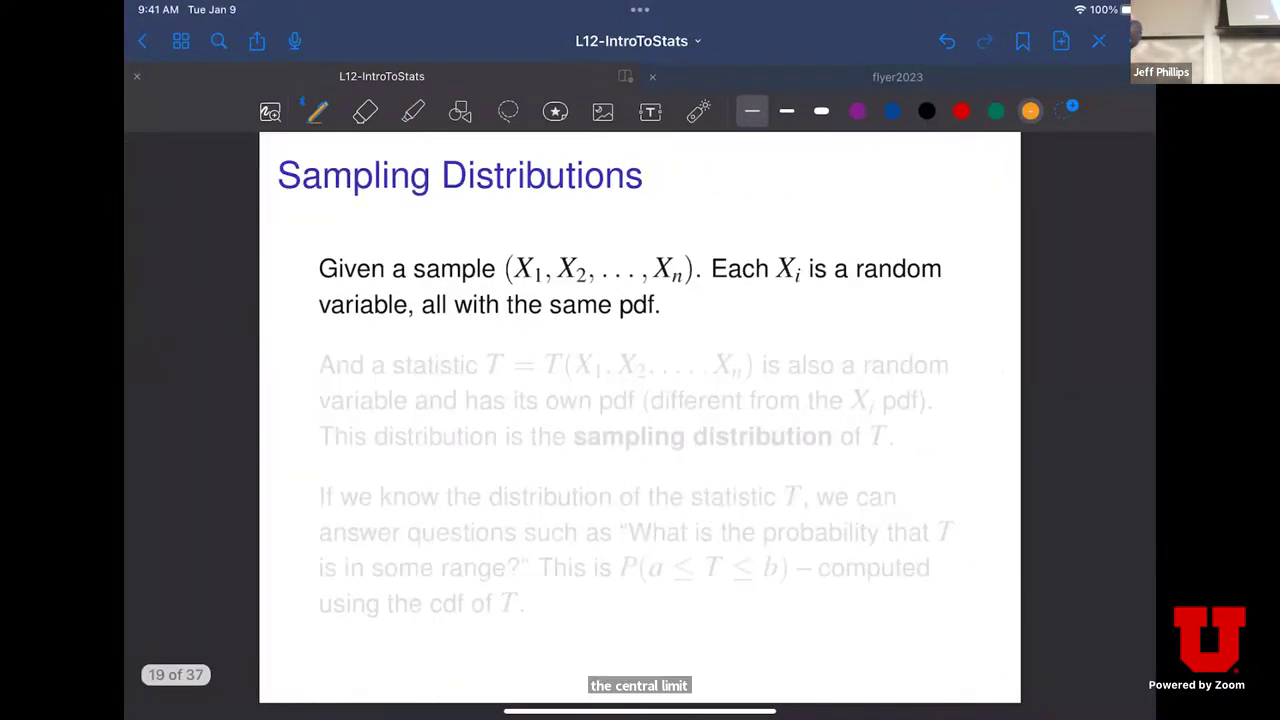